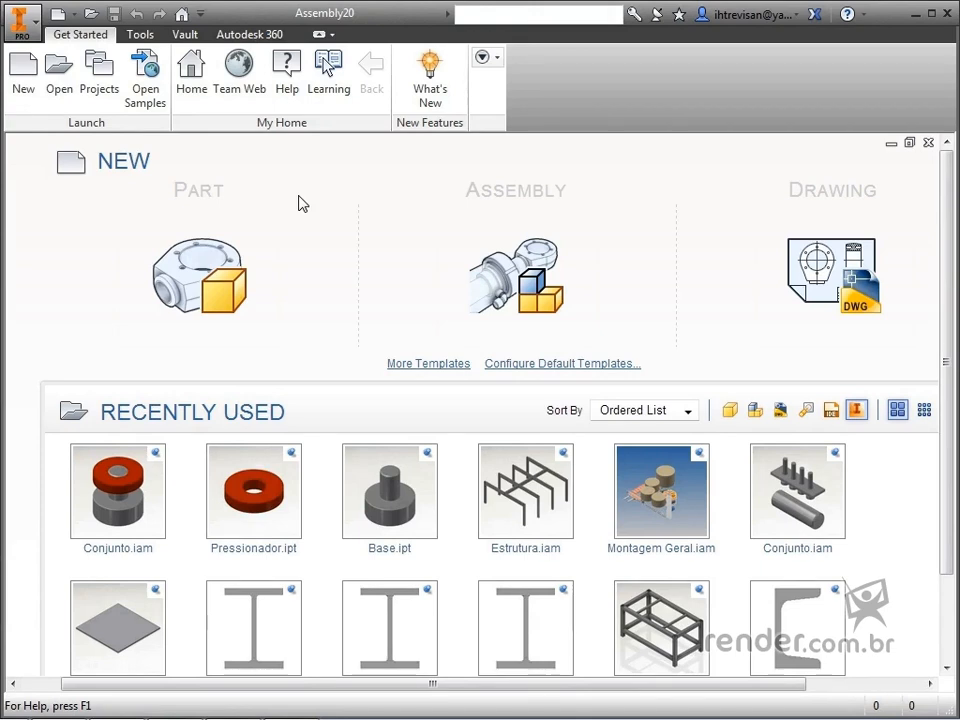
# Create a new assembly from the metric Standard (mm).iam template
pyautogui.click(32, 94)
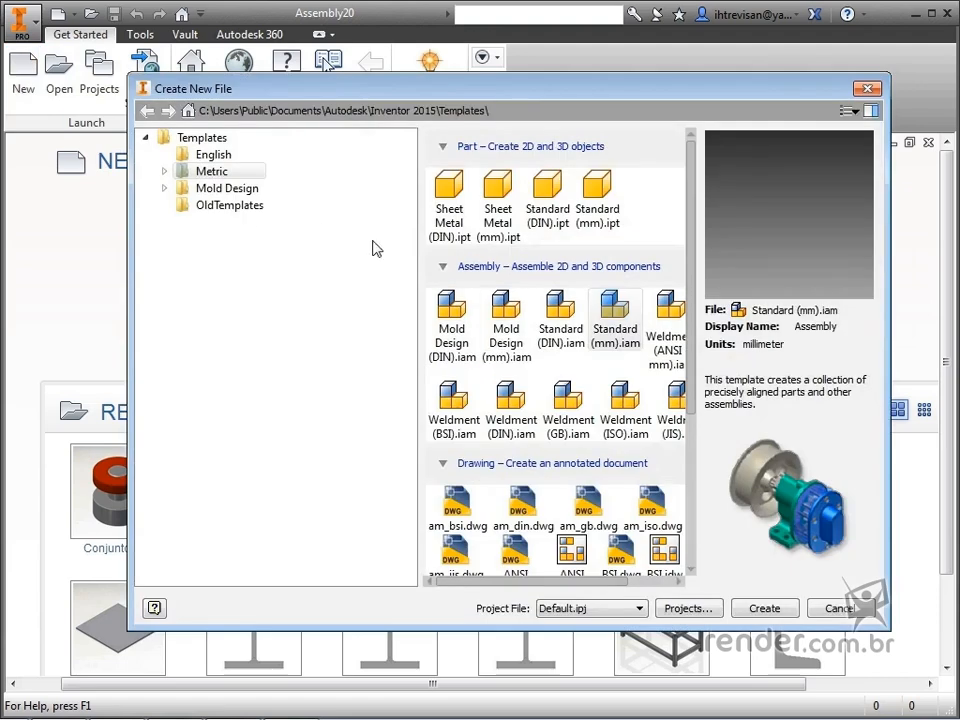
pyautogui.doubleClick(594, 308)
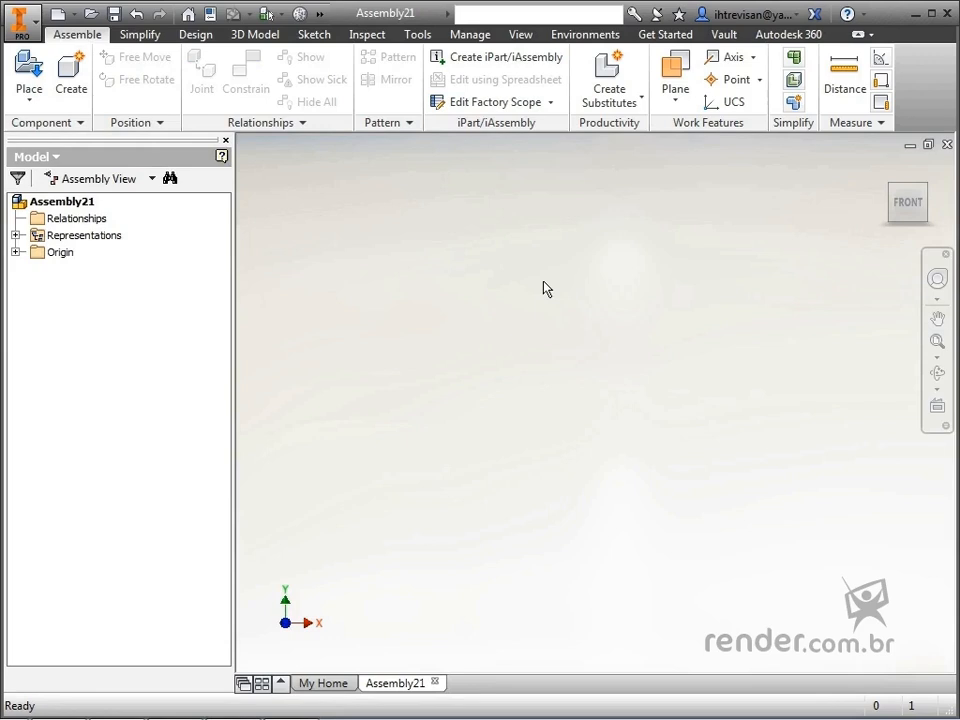
# Examine the structural shapes in the Content Center, covering the Angles, Channels and Round Tubes categories and the ISO 4019 circular hollow section
pyautogui.click(207, 38)
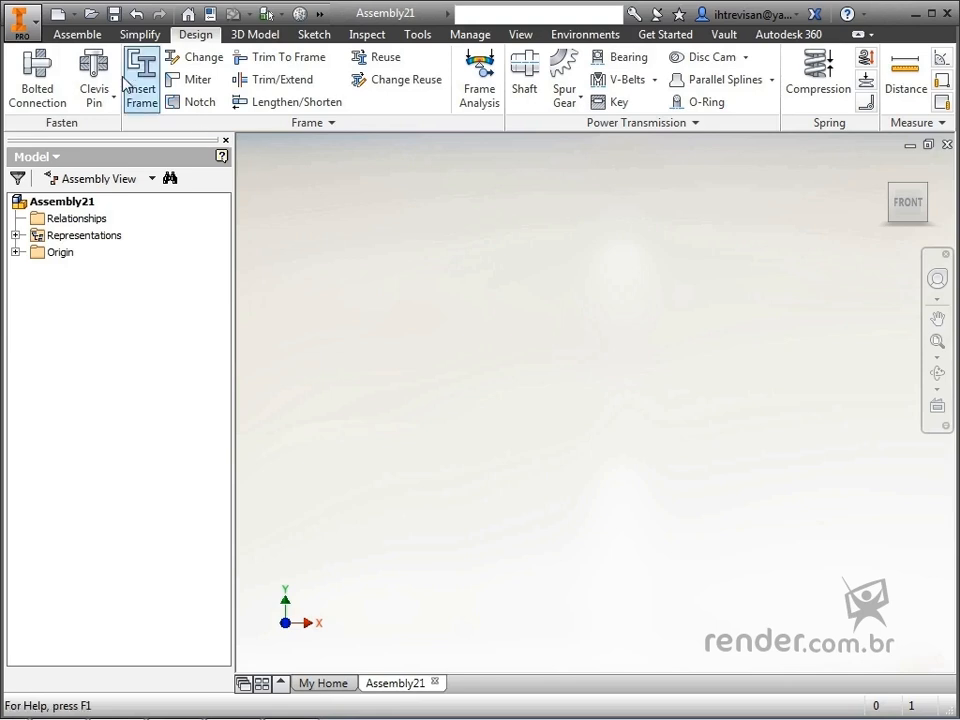
pyautogui.click(99, 40)
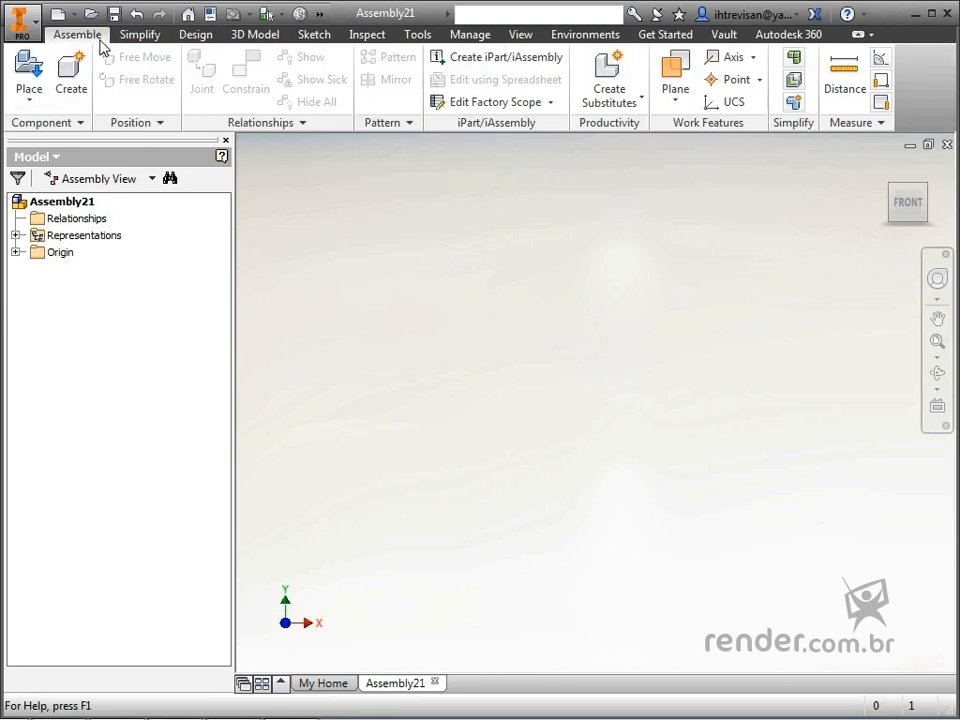
pyautogui.click(33, 92)
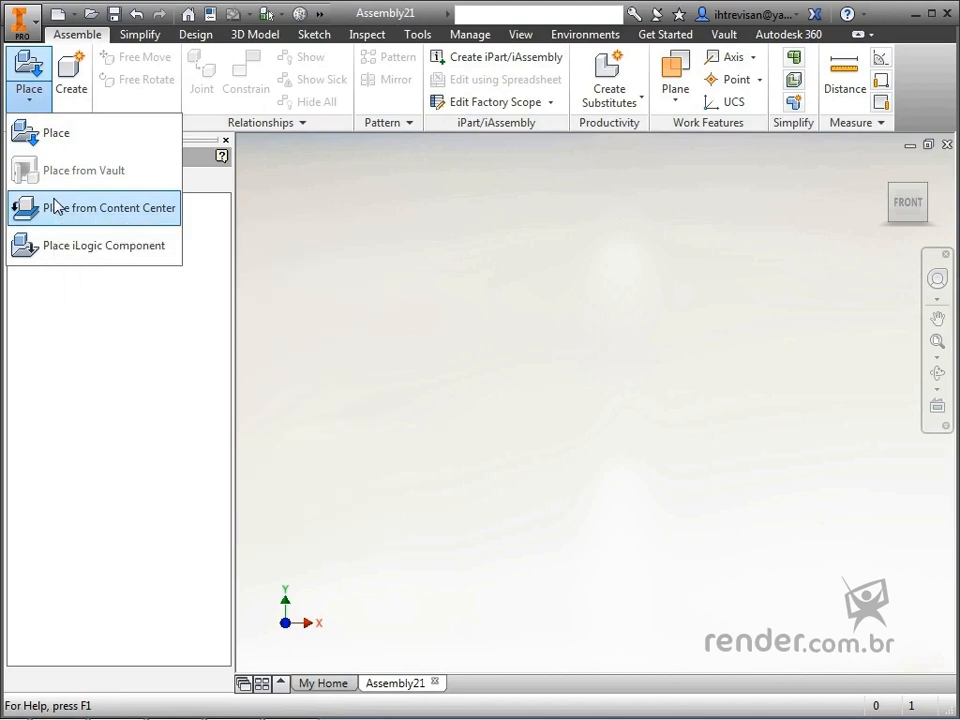
pyautogui.click(57, 207)
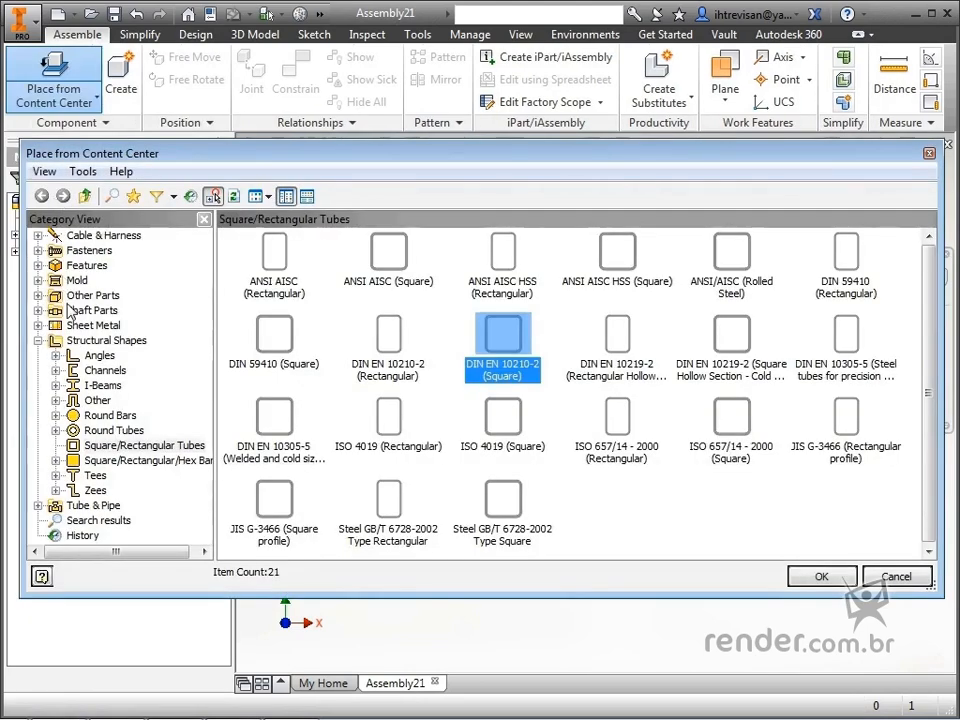
pyautogui.click(92, 357)
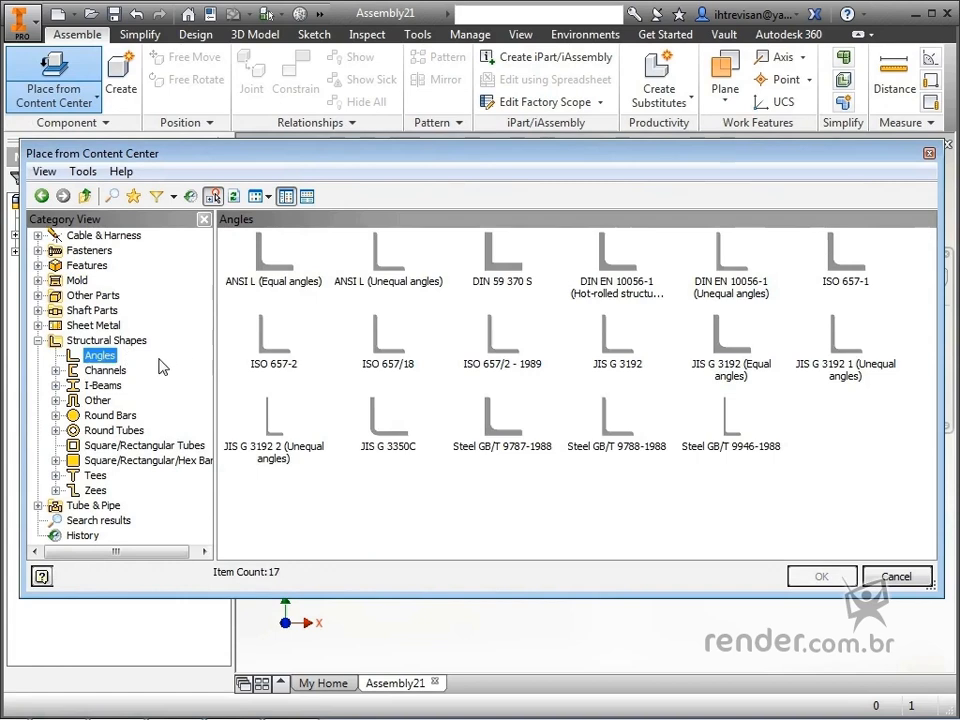
pyautogui.click(112, 372)
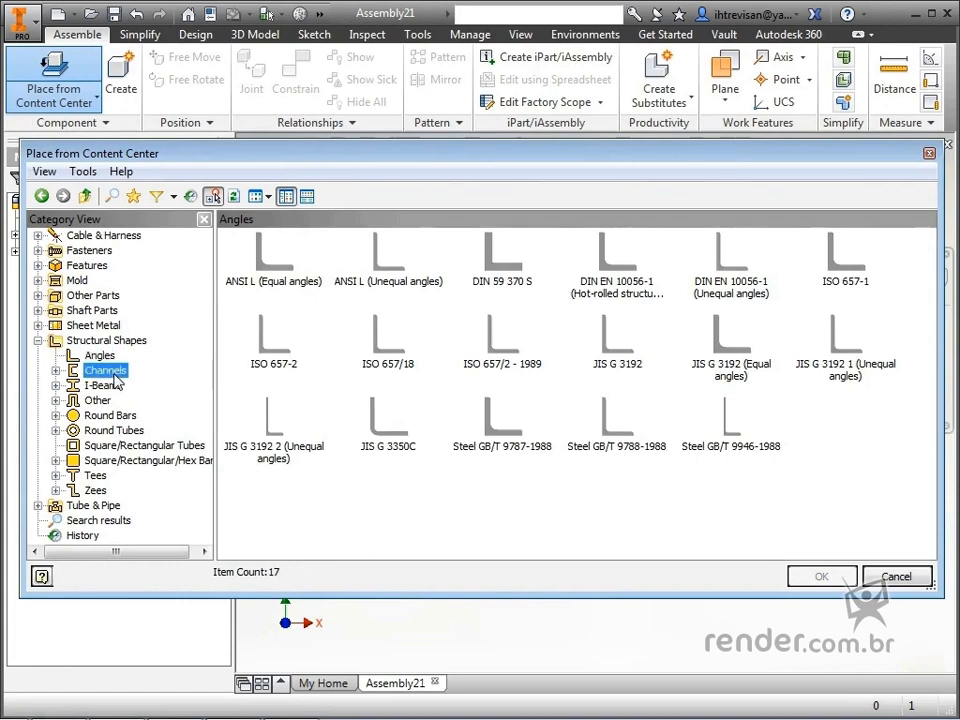
pyautogui.click(98, 431)
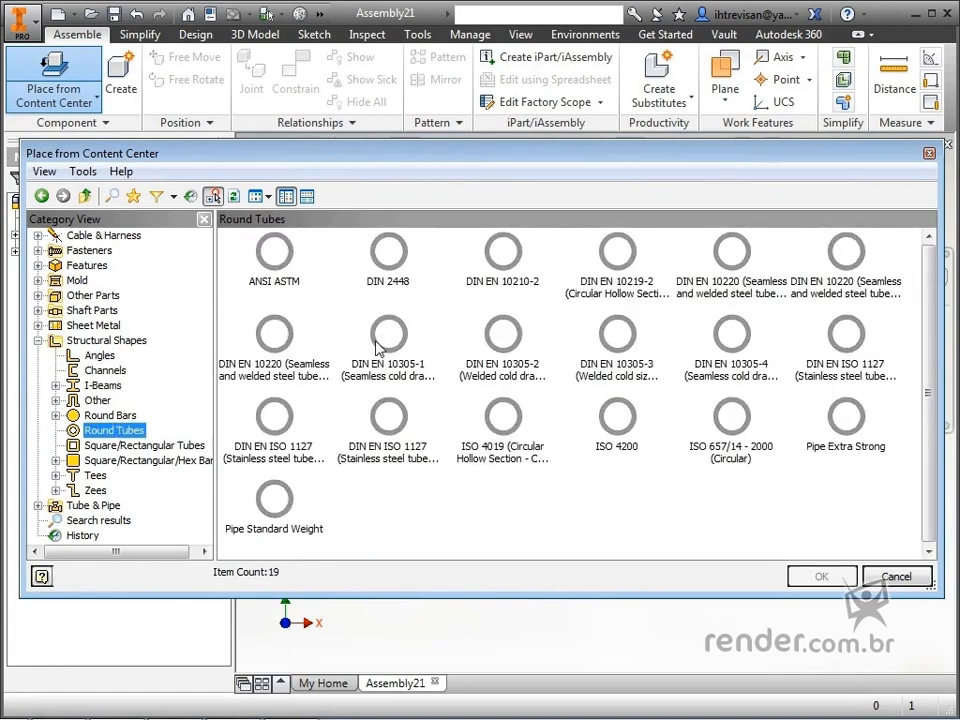
pyautogui.click(380, 392)
pyautogui.click(385, 415)
pyautogui.click(503, 418)
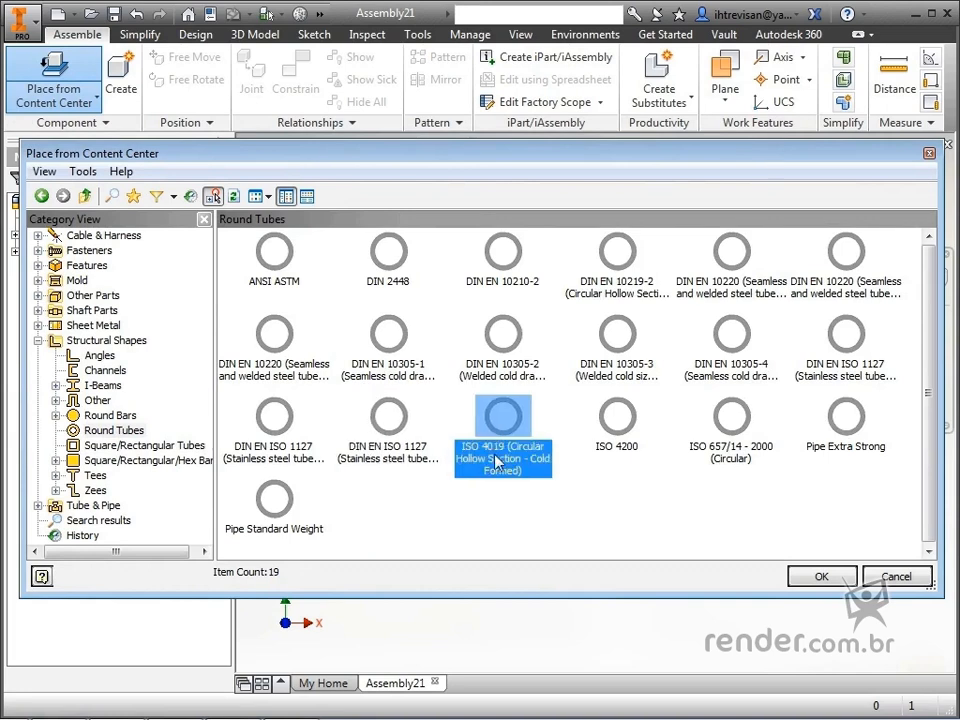
pyautogui.click(897, 578)
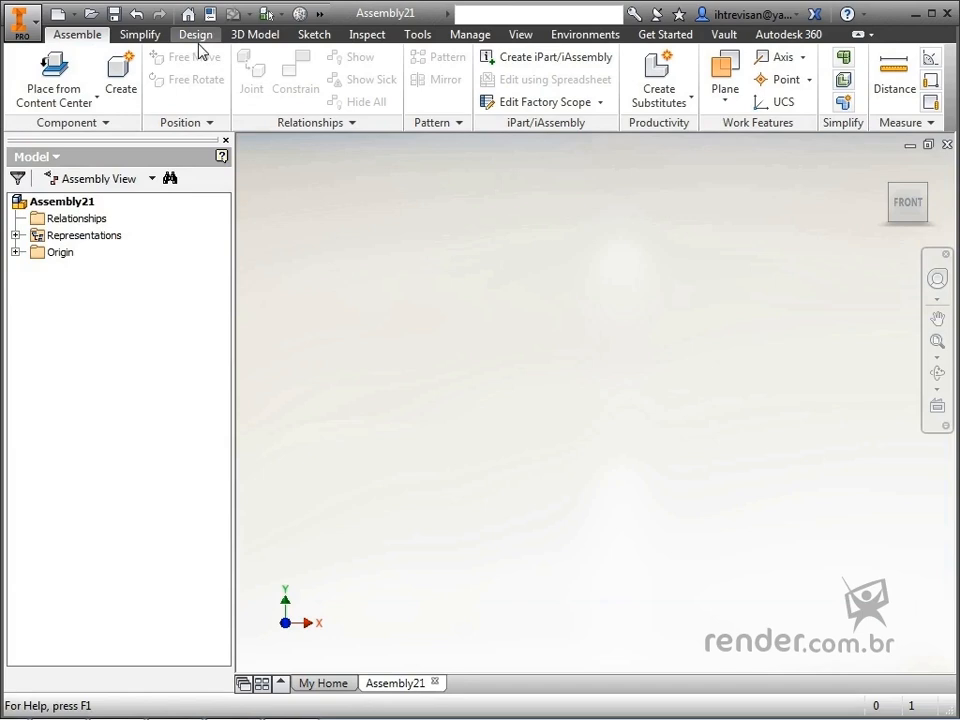
pyautogui.click(196, 36)
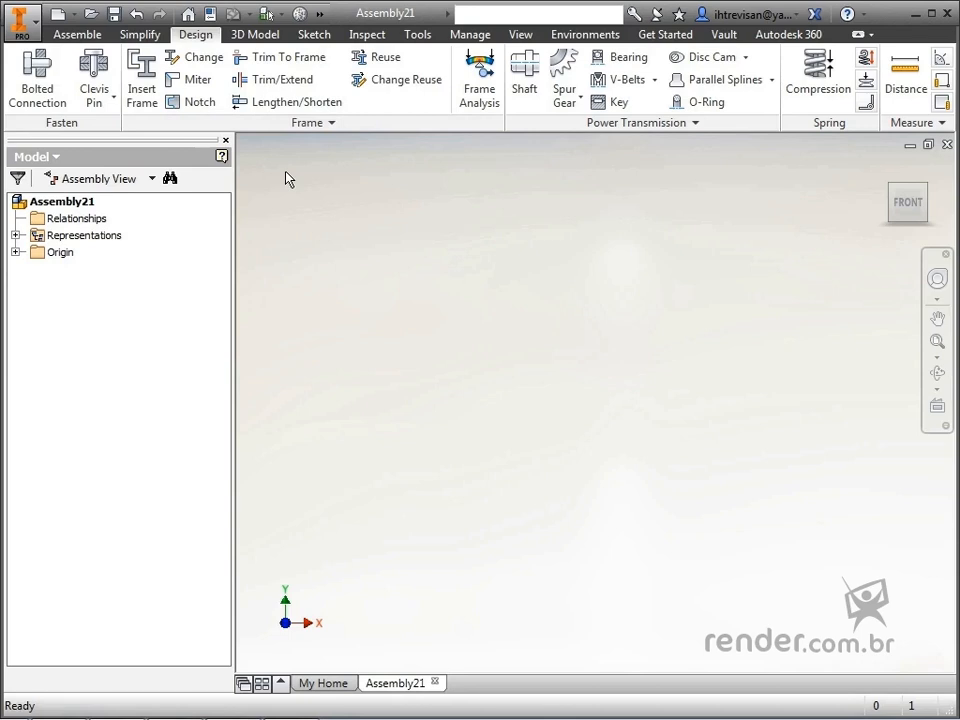
pyautogui.click(78, 35)
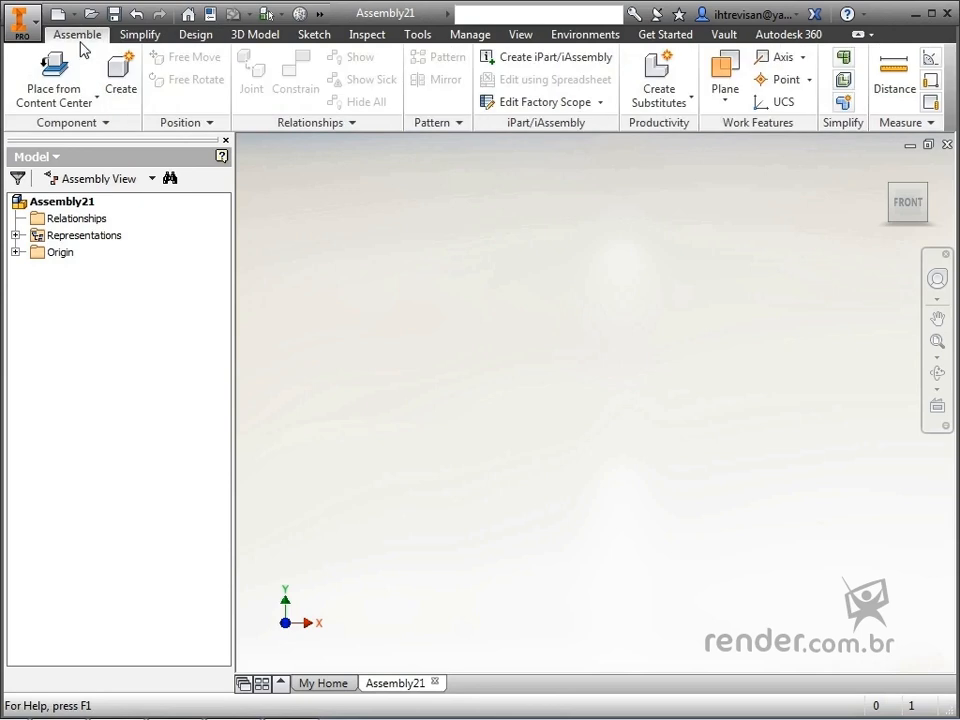
# Place one instance of the Estrutura part from the Peças folder in the assembly
pyautogui.click(79, 101)
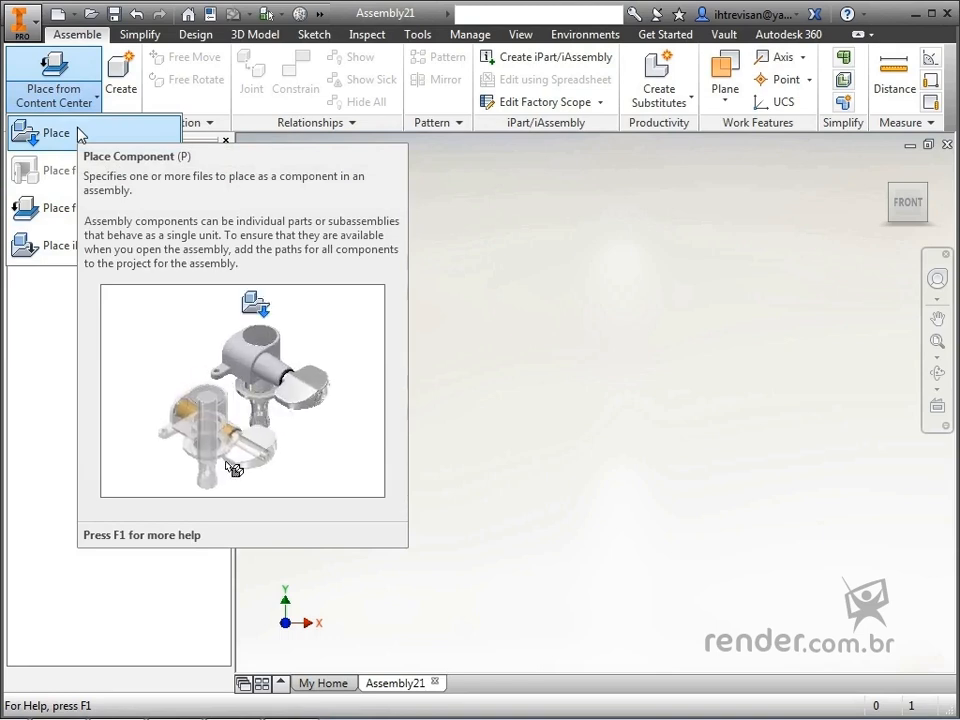
pyautogui.click(80, 135)
pyautogui.click(420, 262)
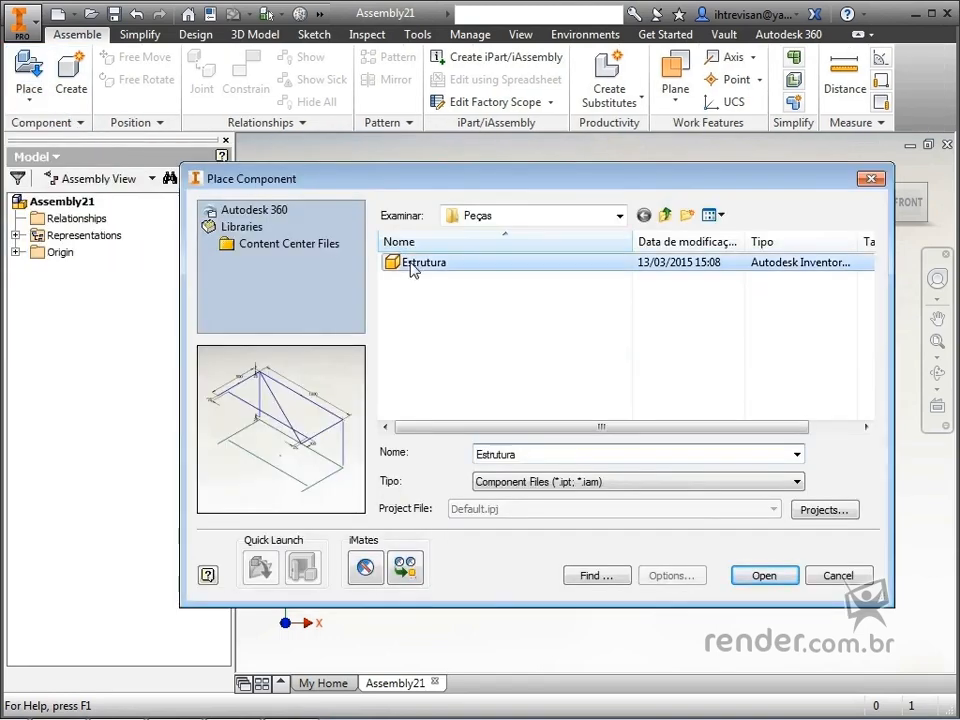
pyautogui.click(764, 575)
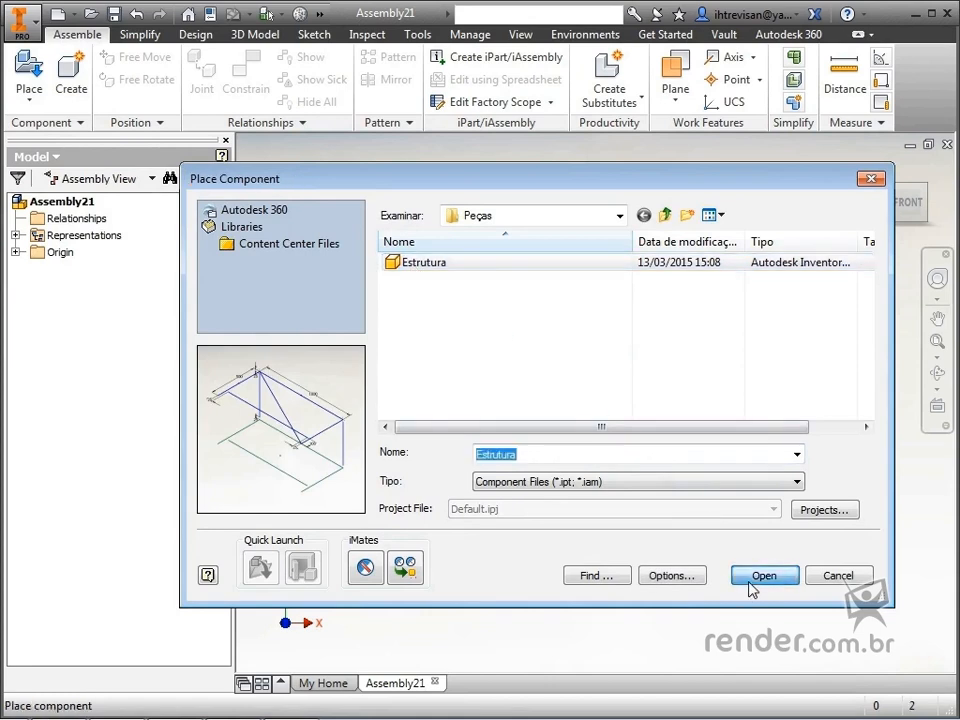
pyautogui.click(666, 496)
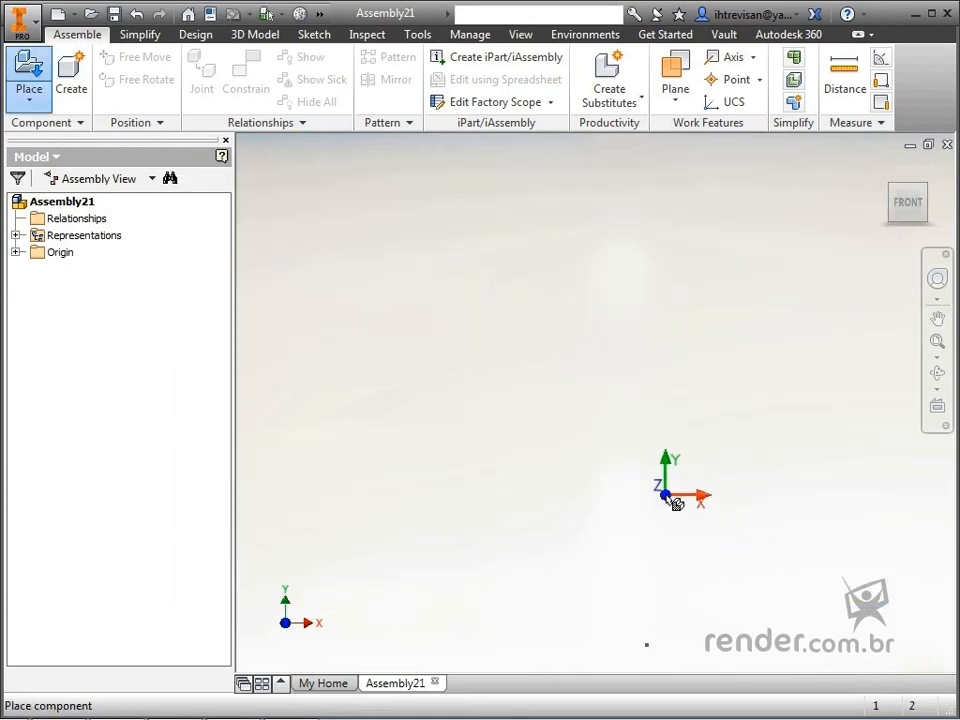
pyautogui.press('Escape')
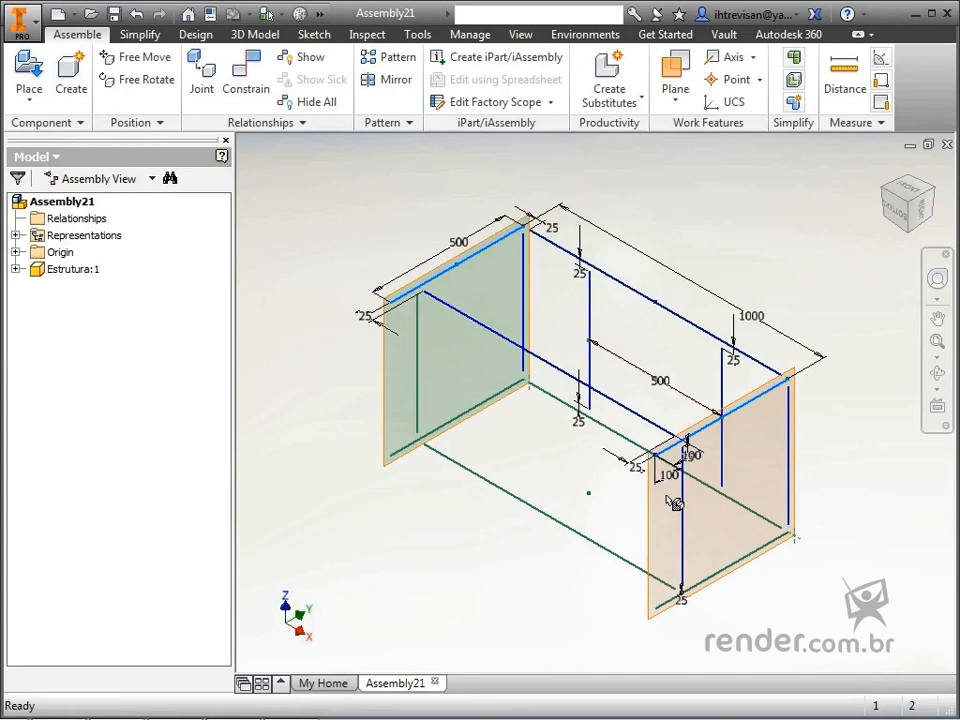
# Start Insert Frame on the placed skeleton and save the assembly as Assembly21.iam
pyautogui.click(937, 372)
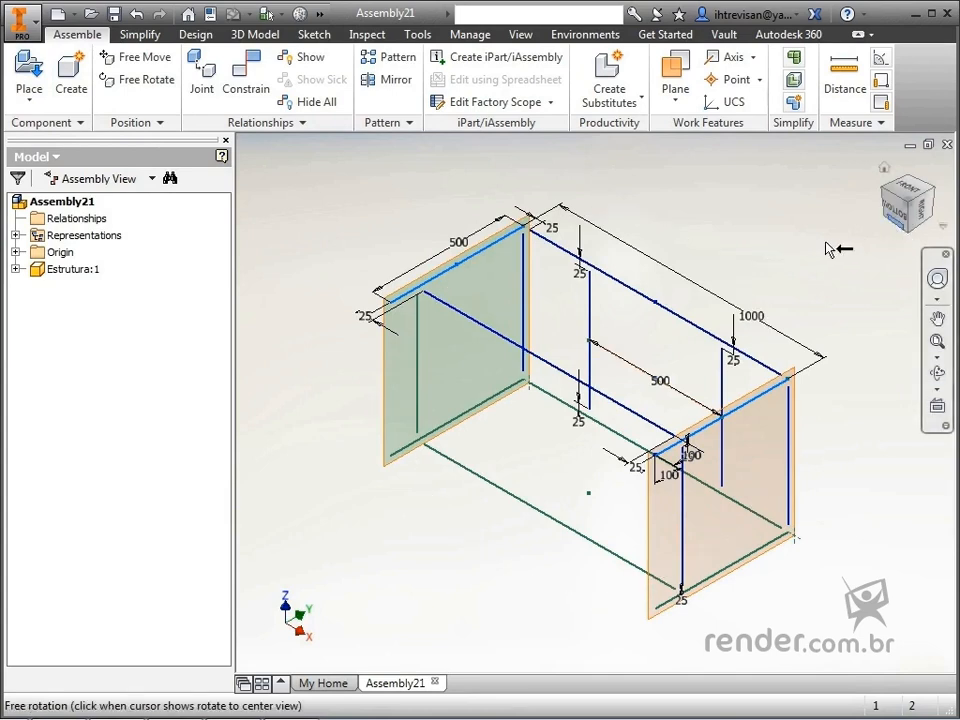
pyautogui.moveTo(619, 370); pyautogui.dragTo(455, 435)
pyautogui.press('Escape')
pyautogui.click(911, 203)
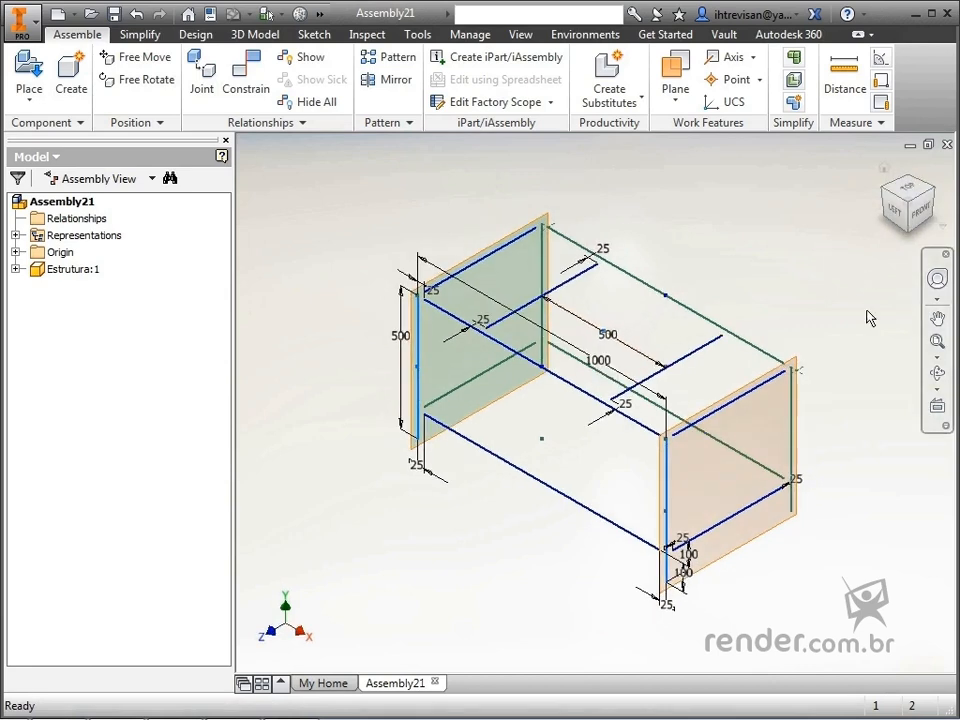
pyautogui.click(195, 34)
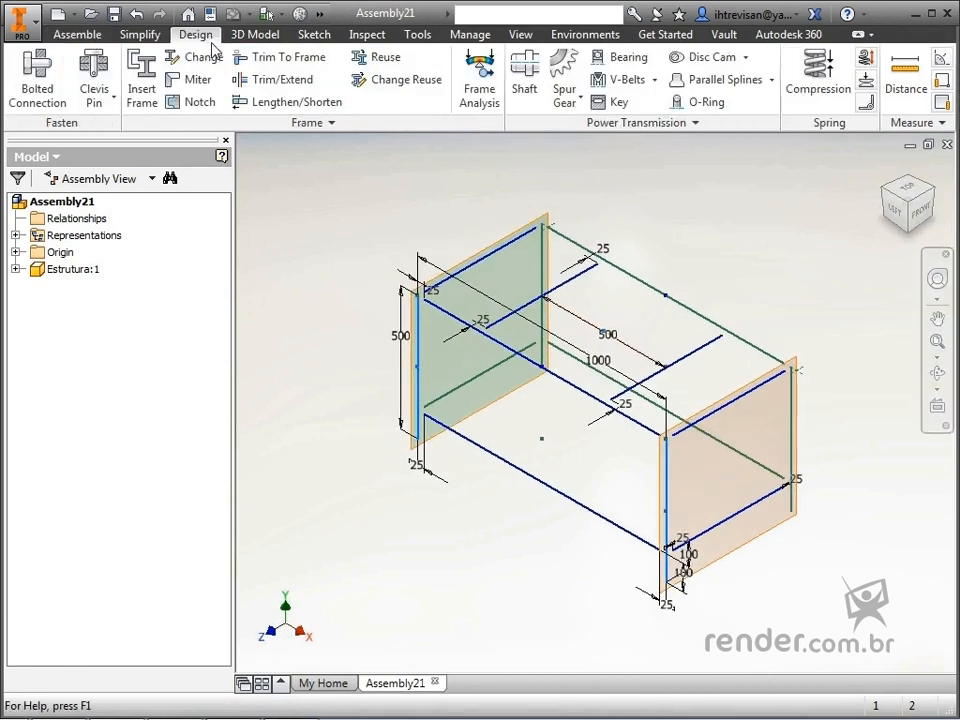
pyautogui.click(152, 90)
pyautogui.click(560, 448)
pyautogui.click(746, 576)
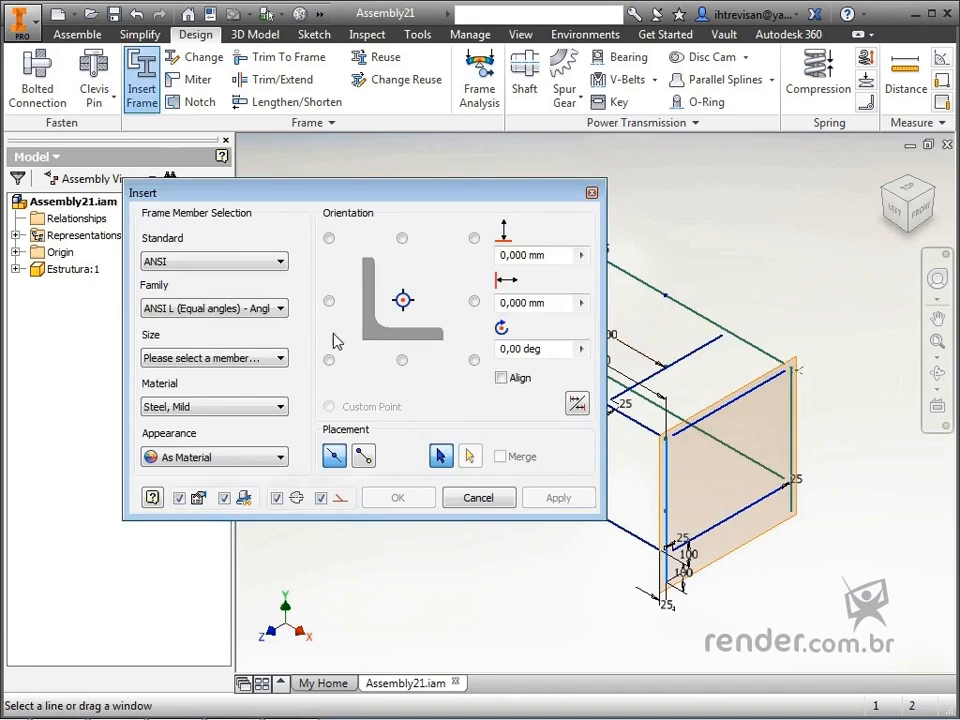
# Define the frame member as ISO, family ISO 4019 (Square), size 50x50x3, material Steel, Mild and appearance As Material
pyautogui.click(184, 262)
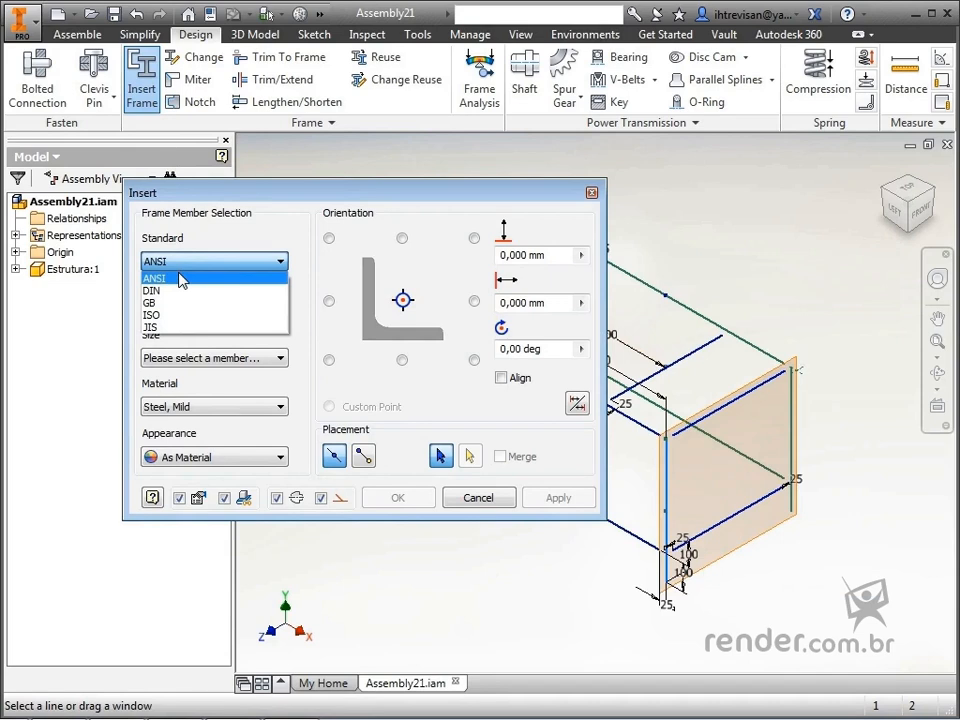
pyautogui.click(182, 314)
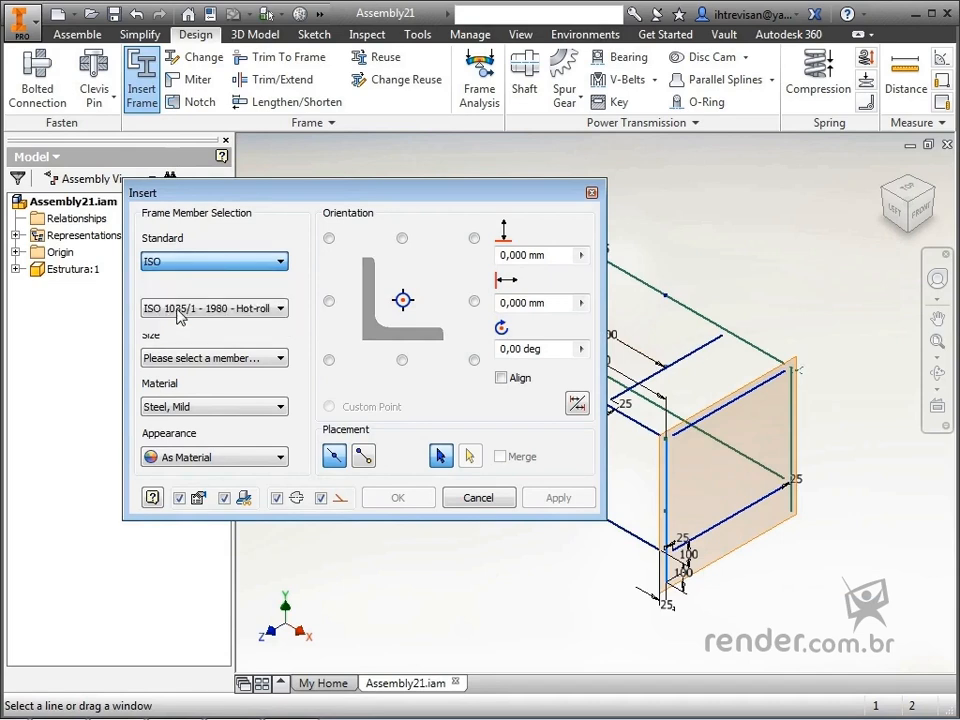
pyautogui.click(191, 318)
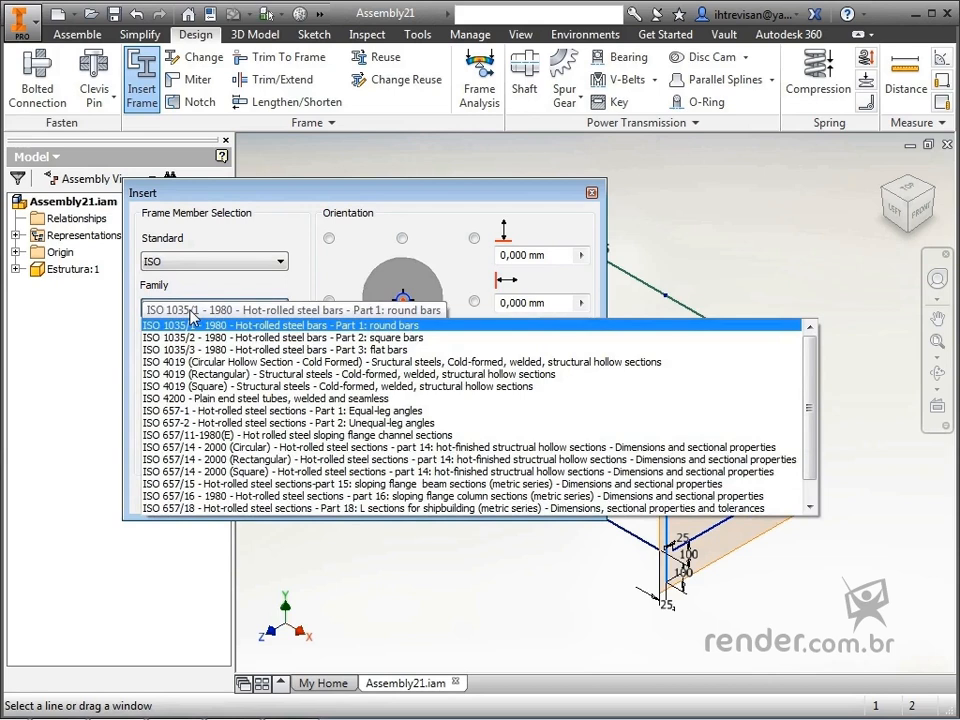
pyautogui.click(215, 398)
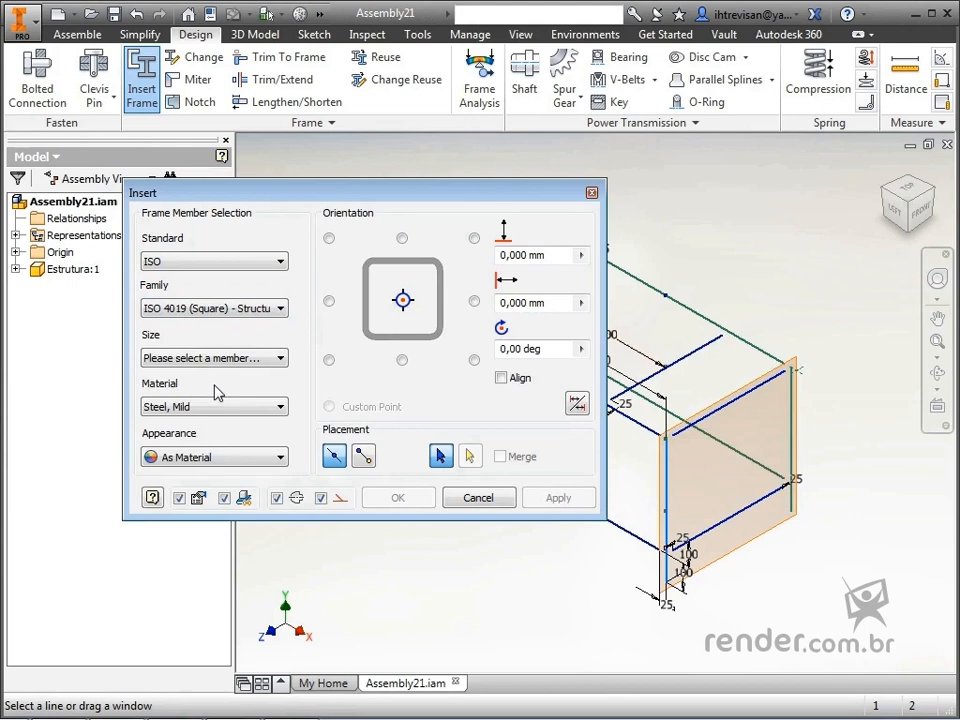
pyautogui.click(214, 360)
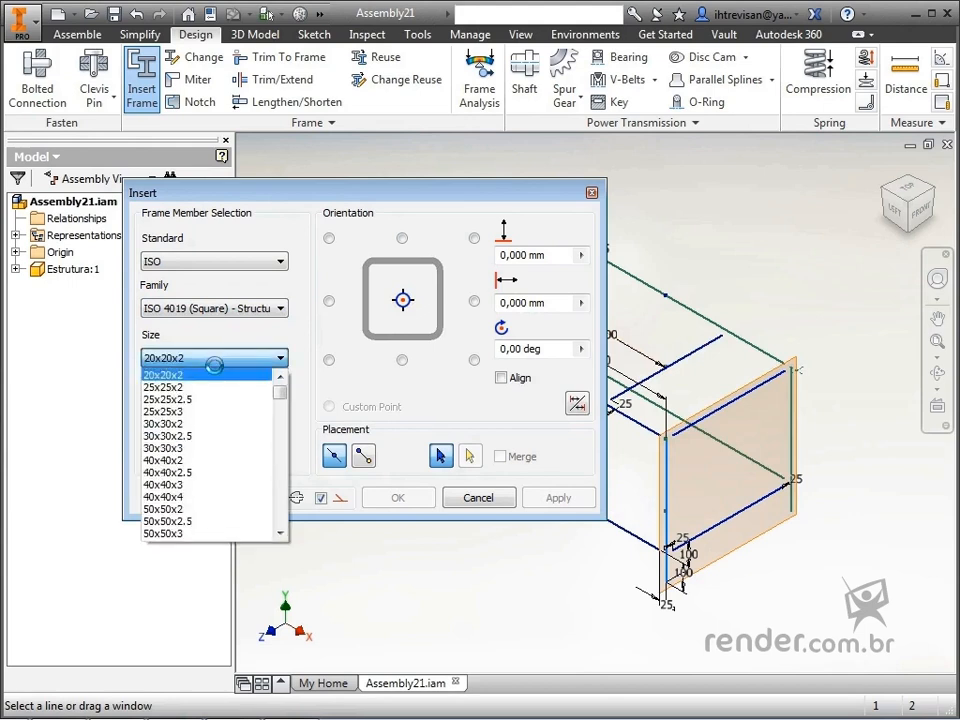
pyautogui.scroll(-1, 215, 412)
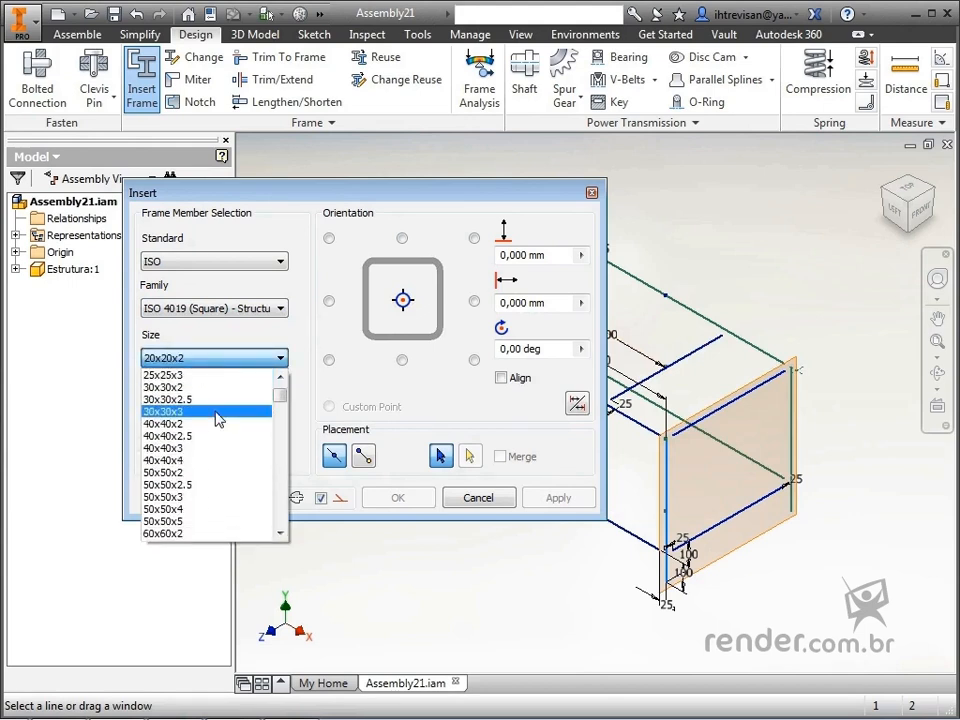
pyautogui.click(207, 497)
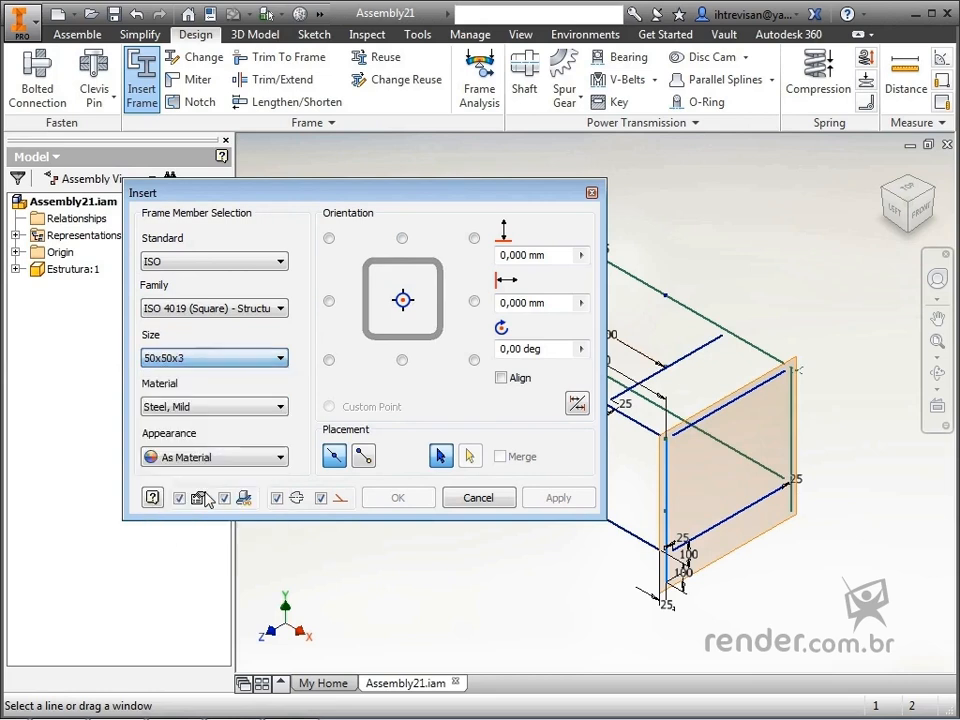
pyautogui.click(204, 410)
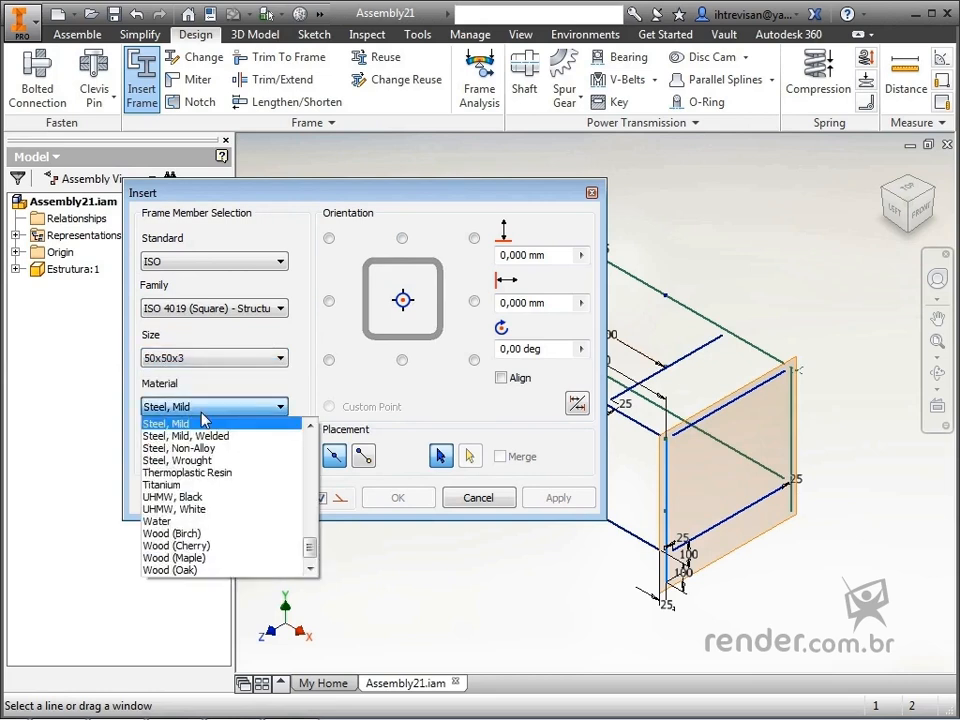
pyautogui.click(203, 422)
pyautogui.click(209, 459)
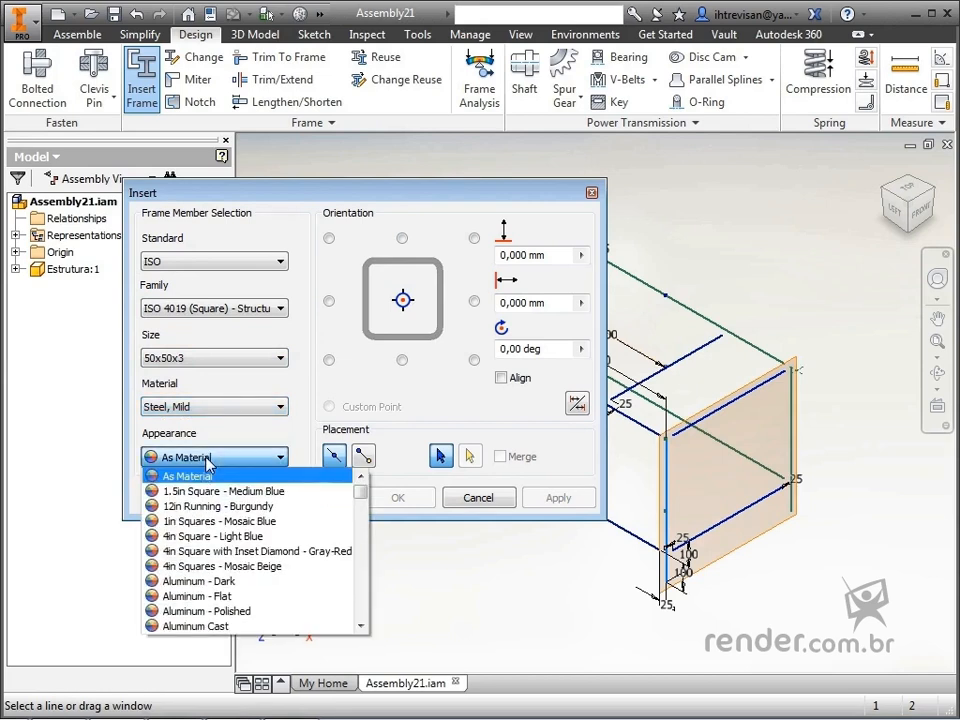
pyautogui.click(208, 460)
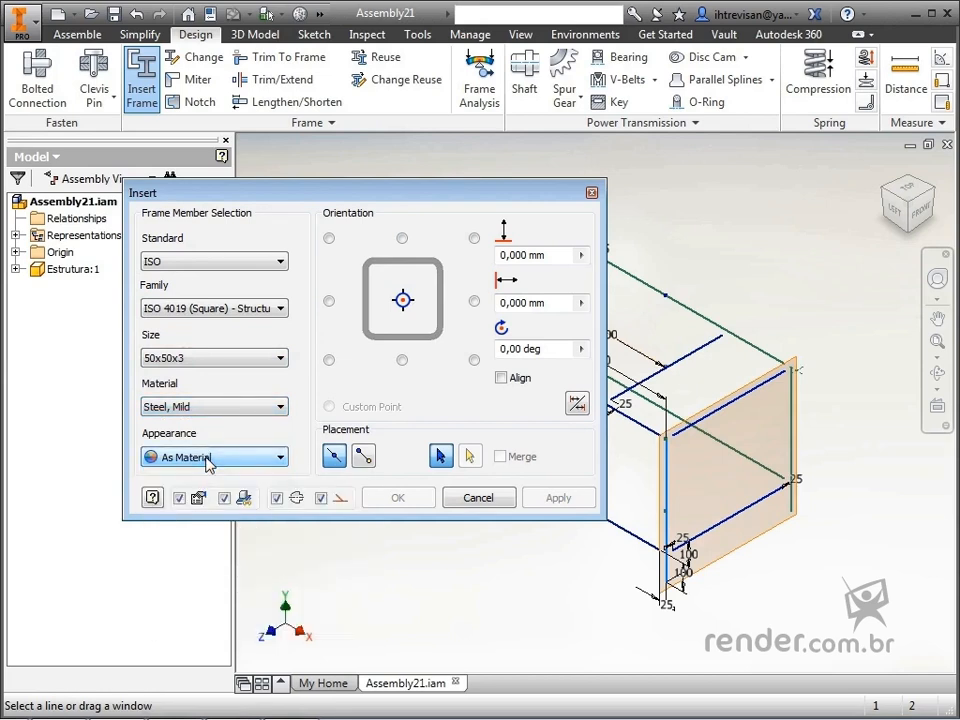
# Select the four vertical leg lines of the skeleton as placement edges for the tube members
pyautogui.moveTo(340, 553); pyautogui.dragTo(497, 562, button='middle')
pyautogui.click(829, 513)
pyautogui.click(948, 472)
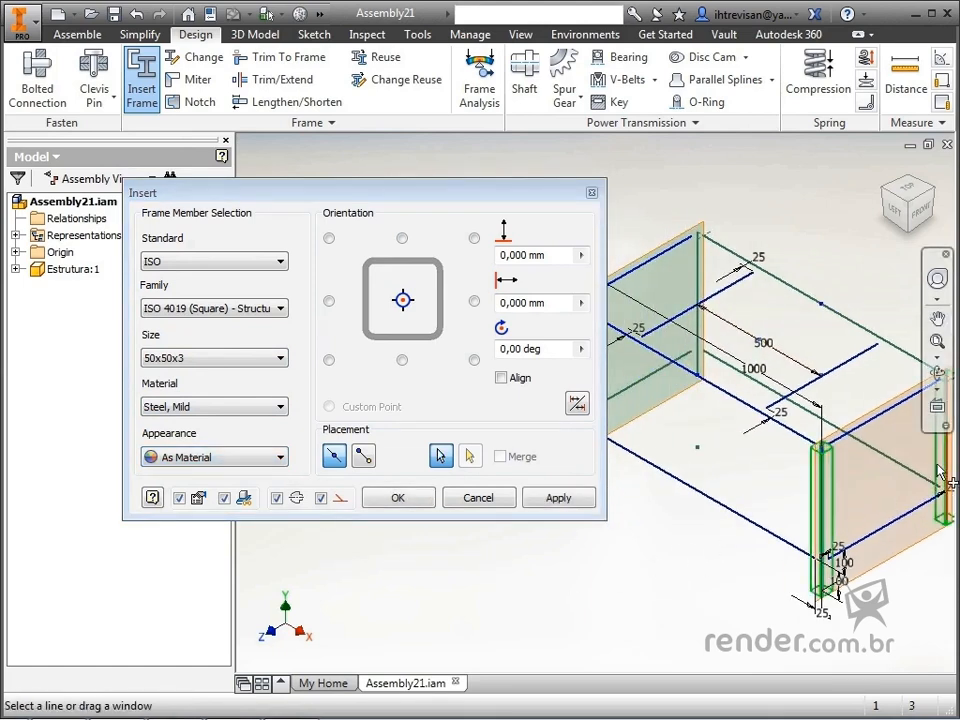
pyautogui.click(698, 283)
pyautogui.moveTo(709, 449); pyautogui.dragTo(816, 433, button='middle')
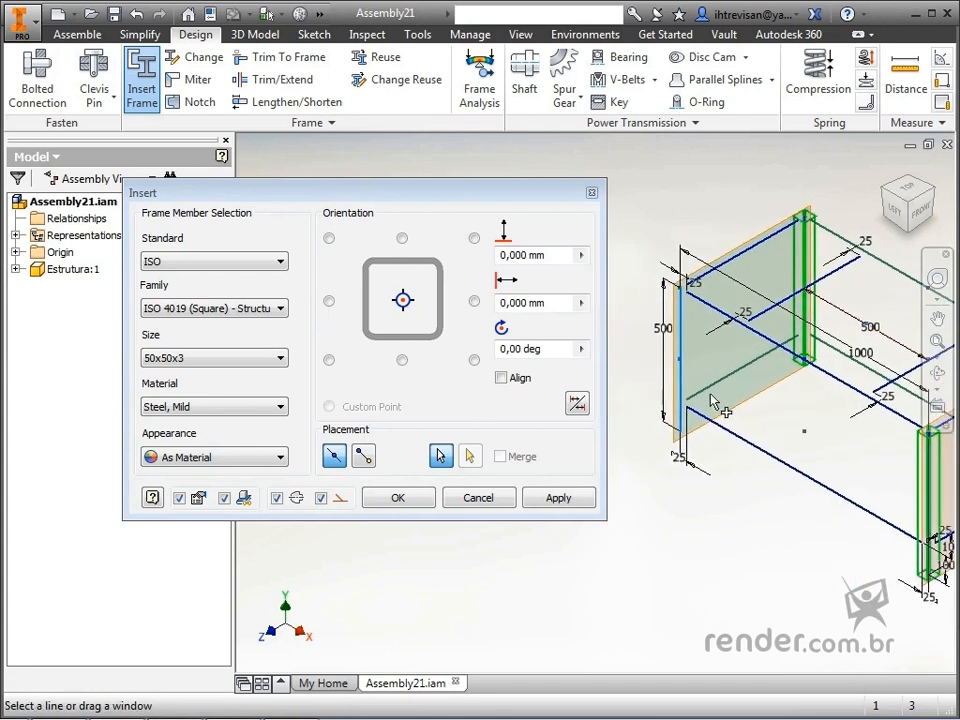
pyautogui.click(677, 368)
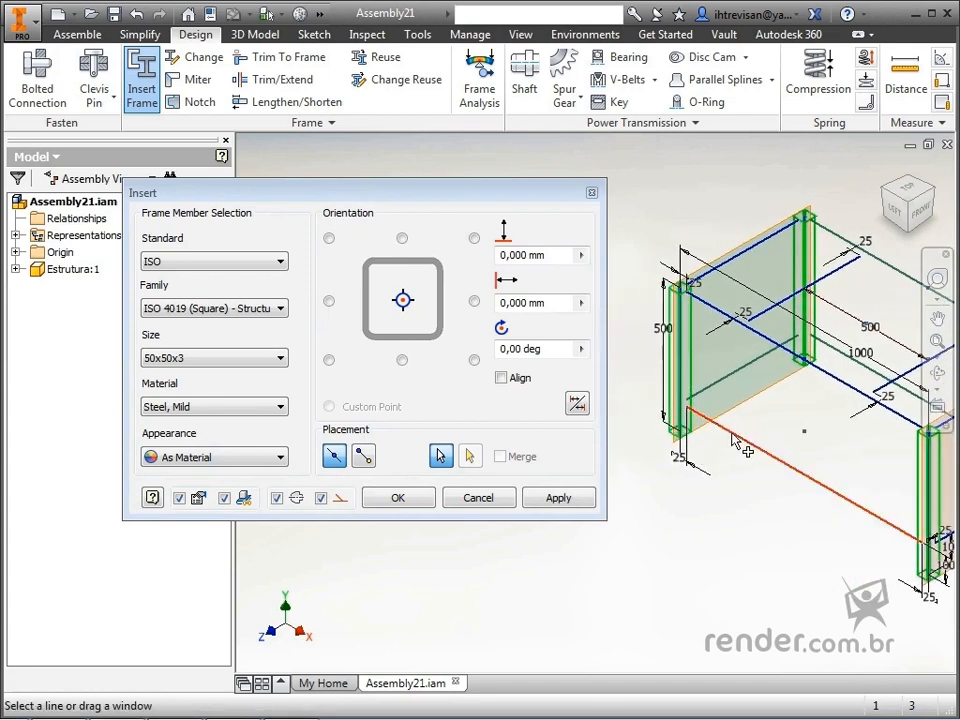
# Add the four lower horizontal lines of the skeleton to the tube member selection
pyautogui.click(731, 426)
pyautogui.click(719, 383)
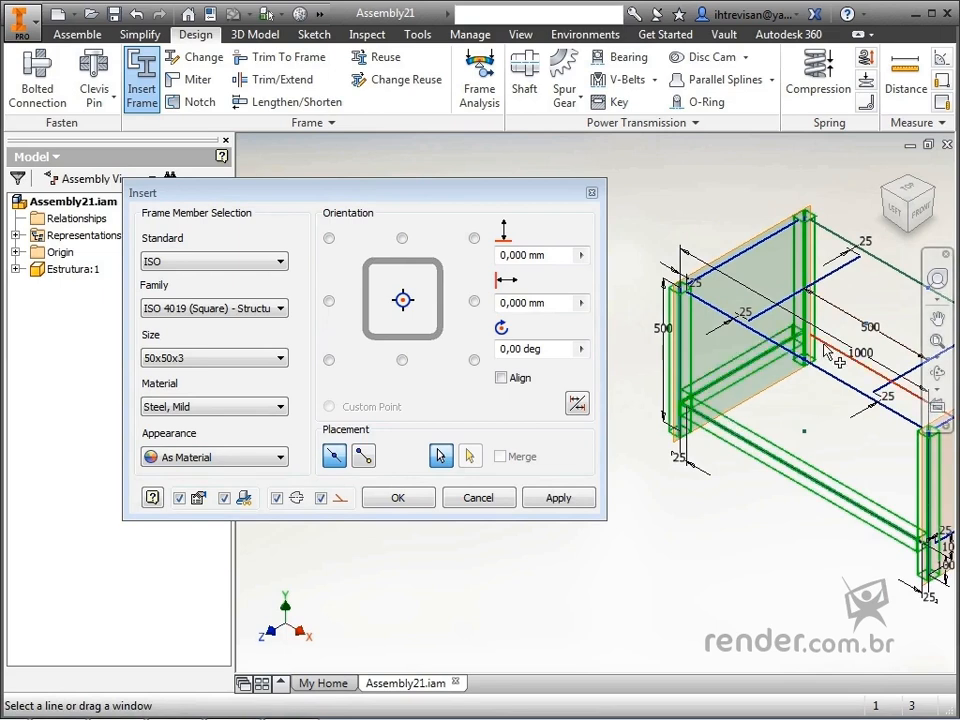
pyautogui.click(822, 344)
pyautogui.moveTo(796, 447); pyautogui.dragTo(563, 433, button='middle')
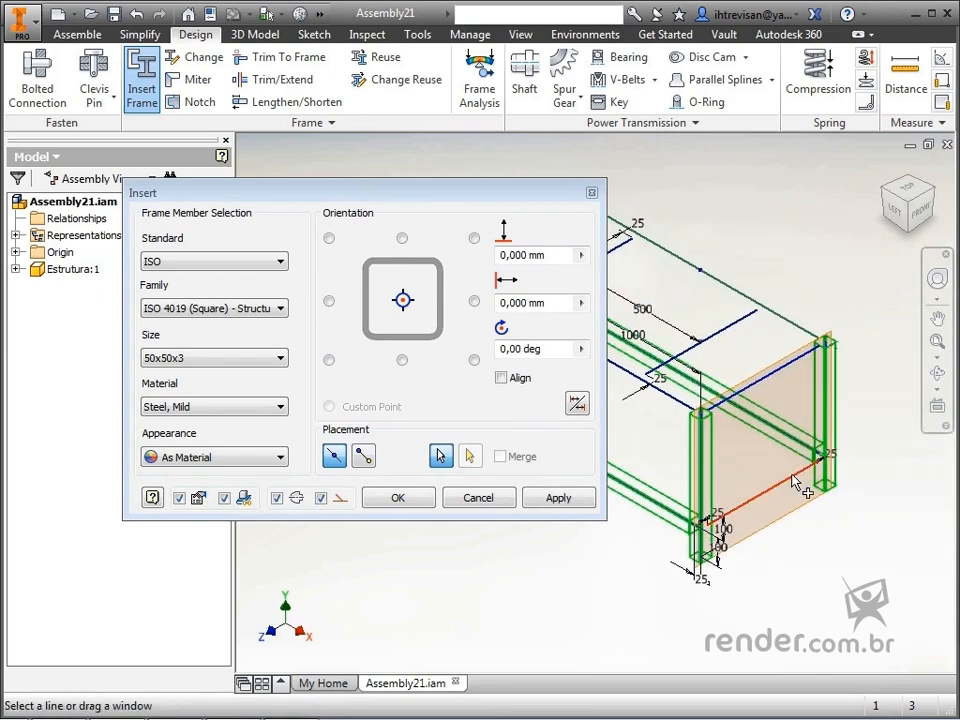
pyautogui.scroll(-3, 790, 500)
pyautogui.moveTo(795, 500); pyautogui.dragTo(853, 537, button='middle')
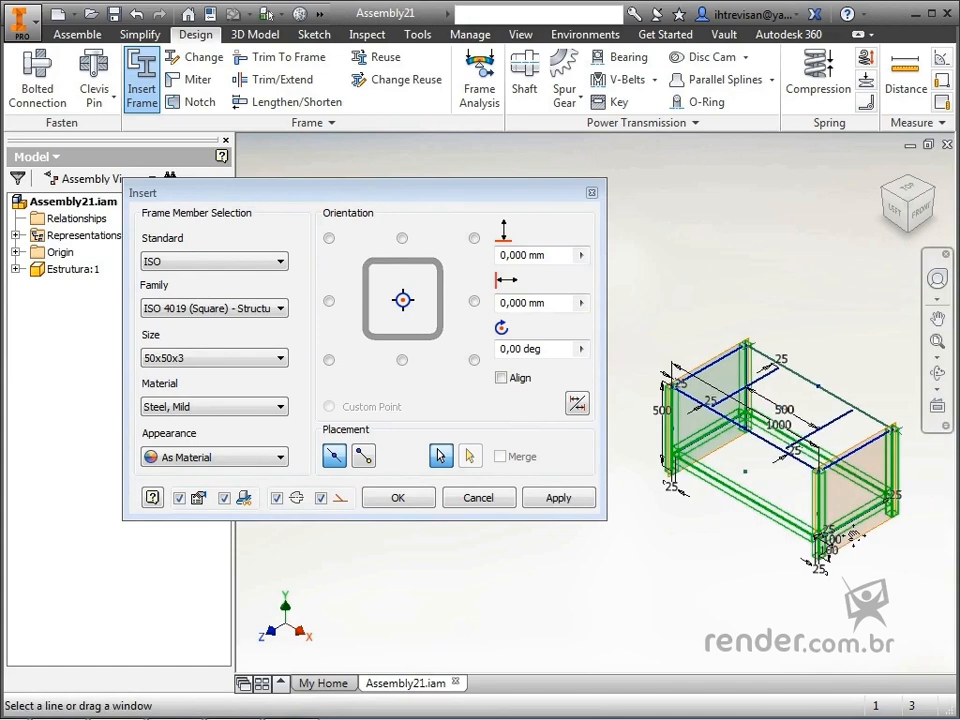
pyautogui.scroll(3, 853, 535)
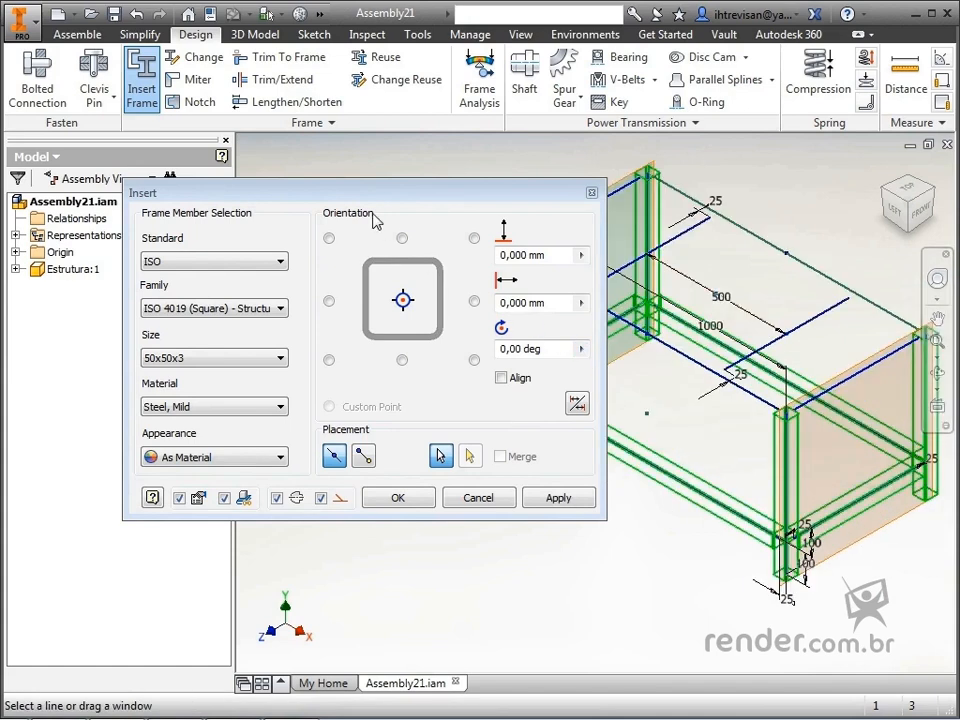
# Try corner and edge anchor points for the selected tube members, ending on the profile's centre point
pyautogui.click(330, 239)
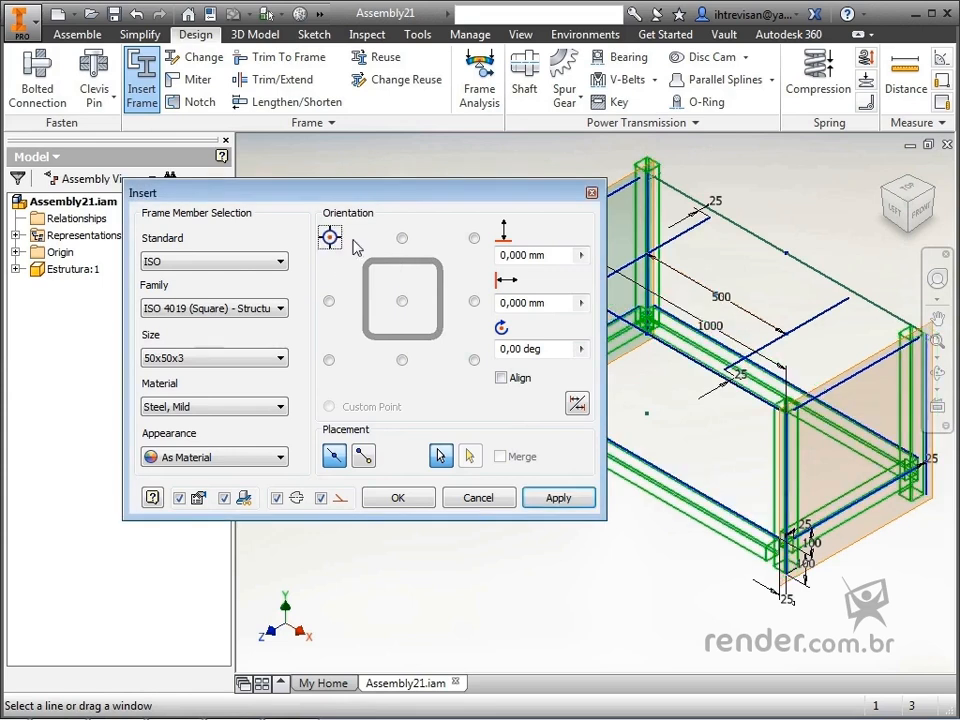
pyautogui.click(402, 238)
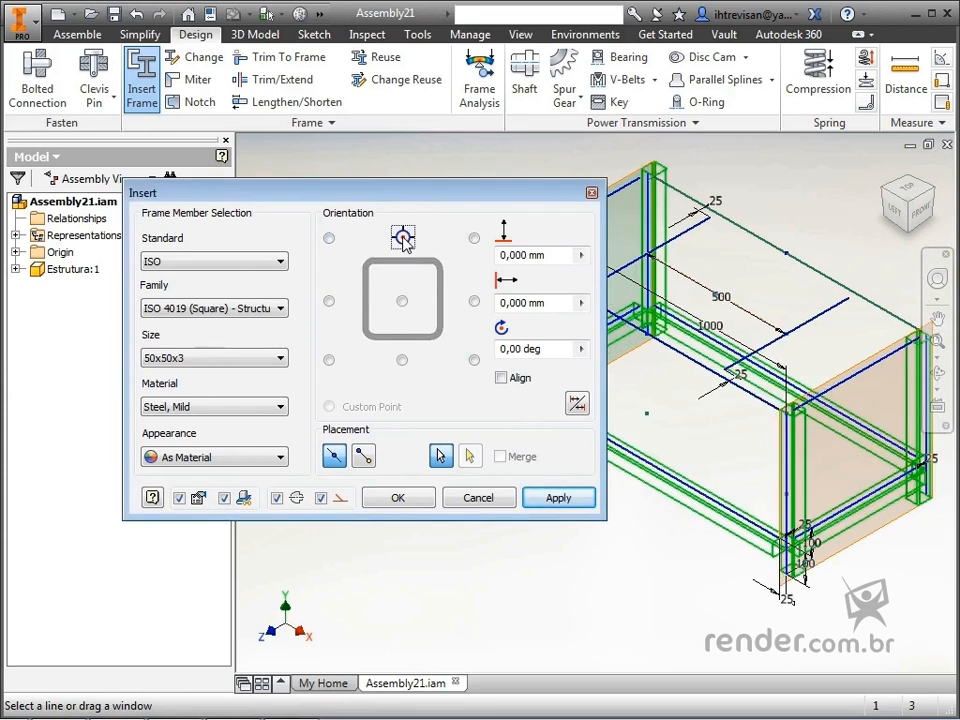
pyautogui.click(474, 361)
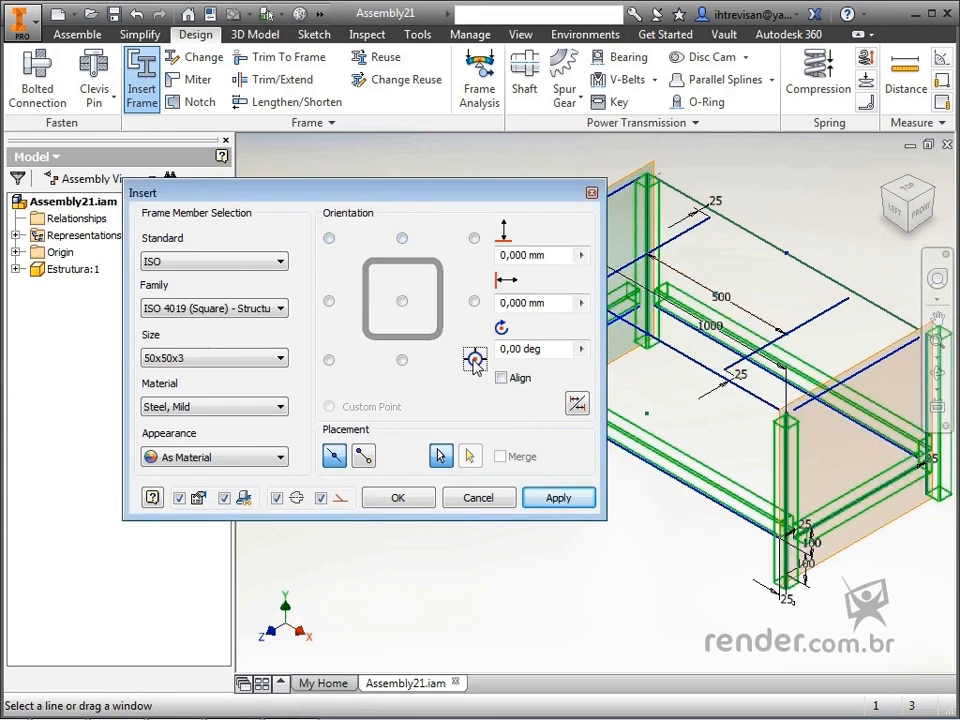
pyautogui.click(402, 301)
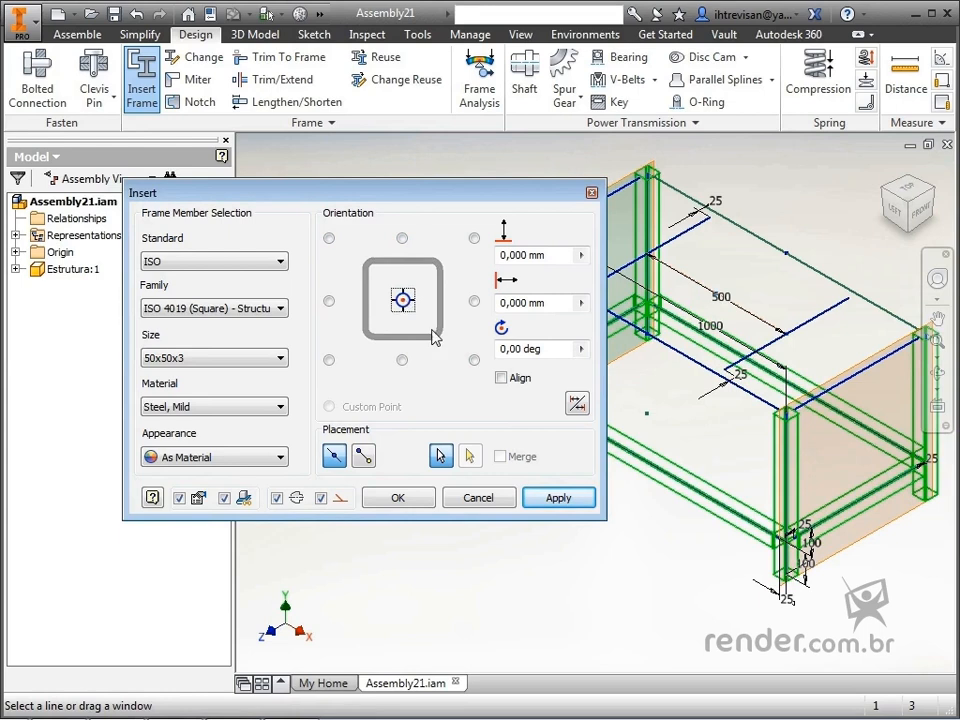
# Insert the selected tube members, accepting frame file Frame0001.iam, skeleton file Skeleton0001.ipt and the default member names
pyautogui.click(555, 502)
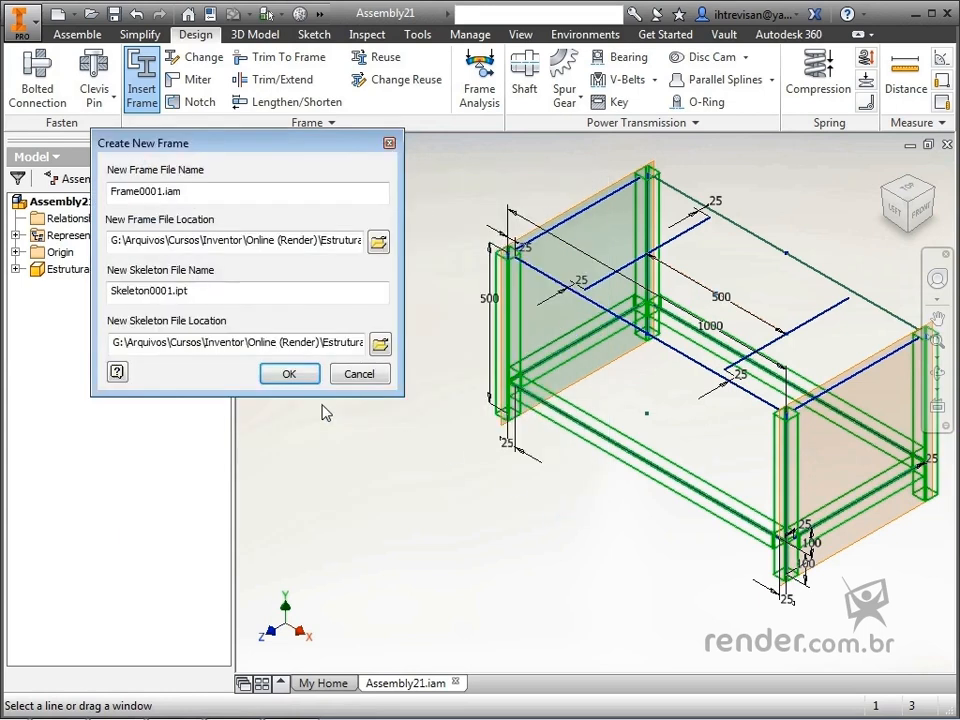
pyautogui.click(284, 381)
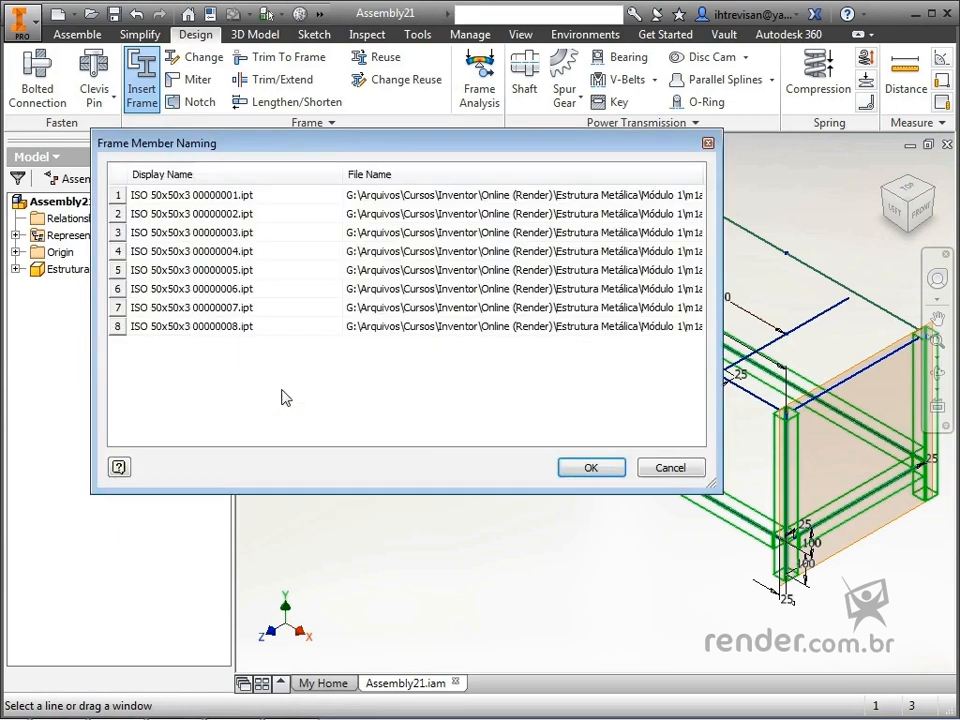
pyautogui.click(592, 470)
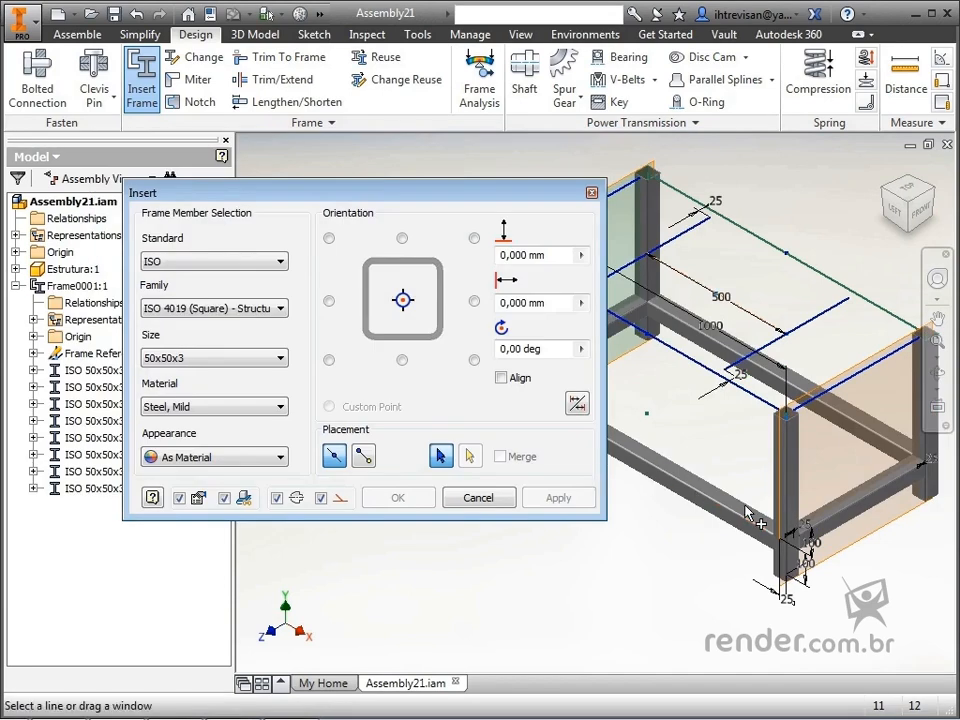
# Select the four upper perimeter lines of the skeleton for additional 50x50x3 tube members
pyautogui.scroll(2, 746, 510)
pyautogui.moveTo(725, 560); pyautogui.dragTo(755, 530, button='middle')
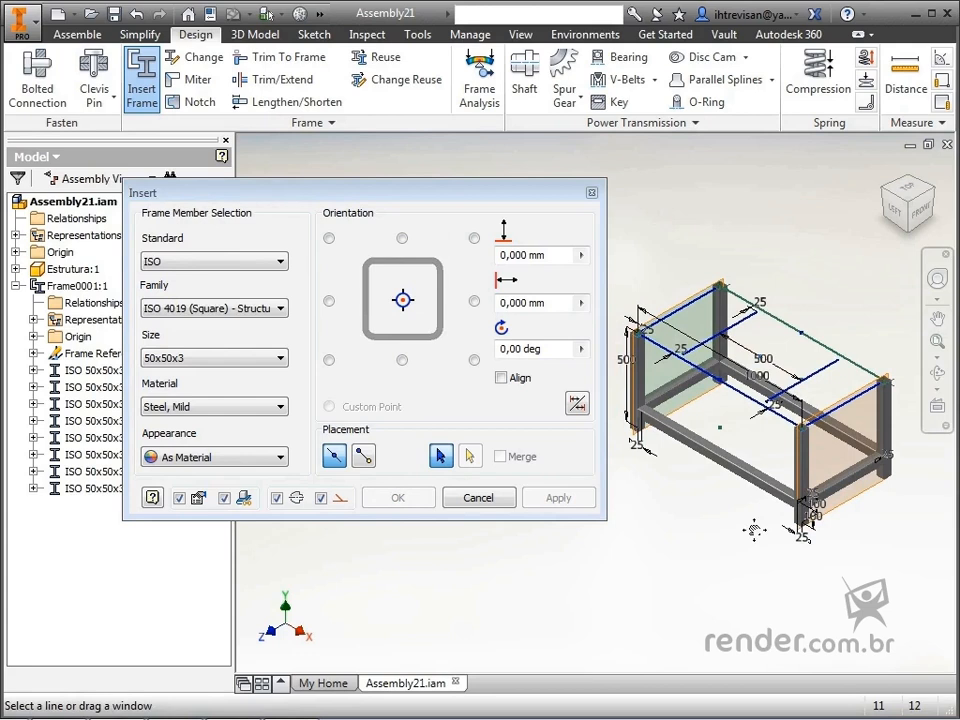
pyautogui.click(730, 389)
pyautogui.click(680, 313)
pyautogui.click(739, 298)
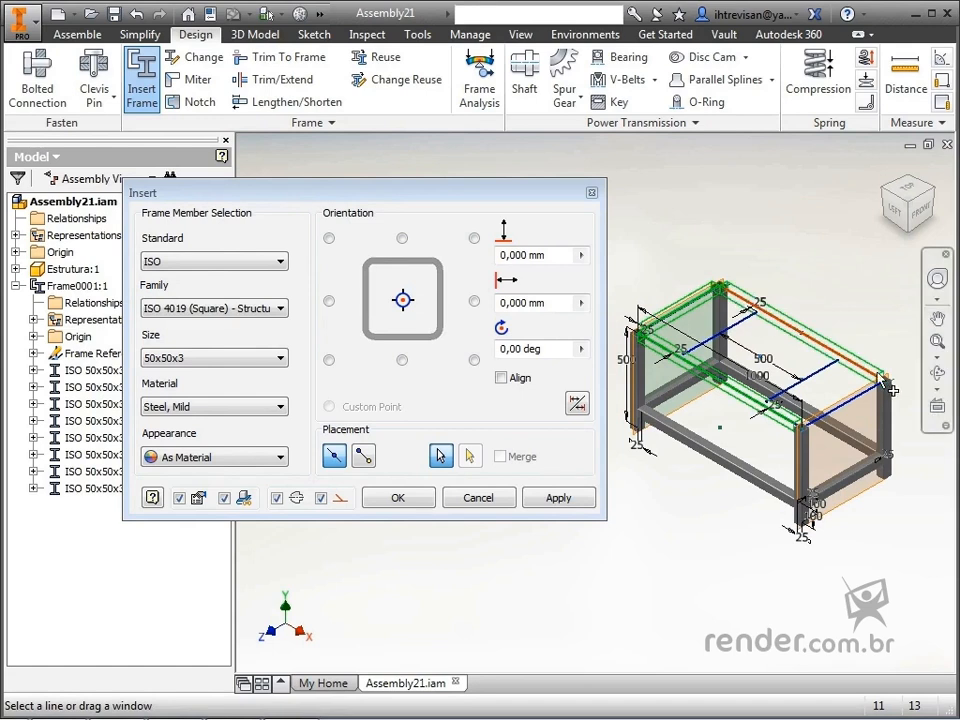
pyautogui.click(861, 403)
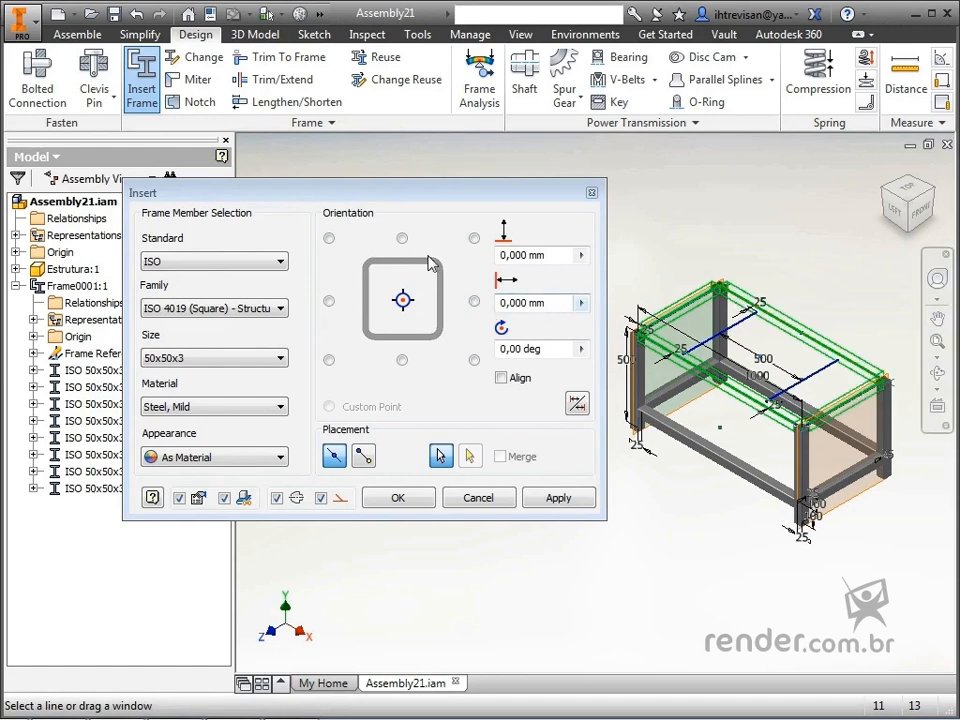
# Anchor the upper tube members at the profile's top-middle point and insert them with the default member names
pyautogui.click(403, 239)
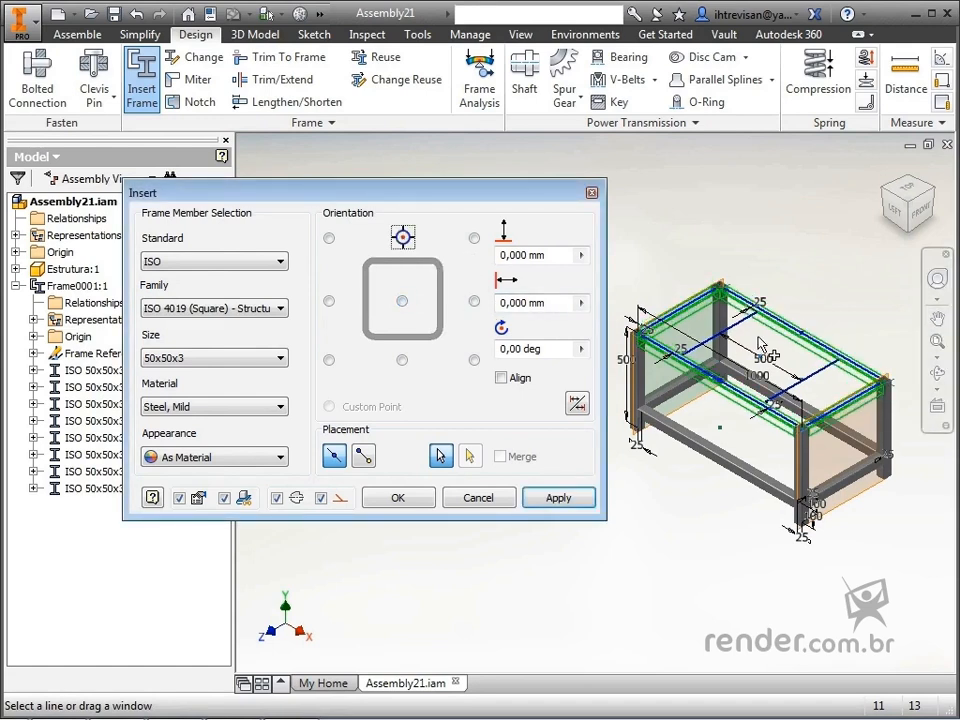
pyautogui.scroll(5, 884, 390)
pyautogui.click(402, 301)
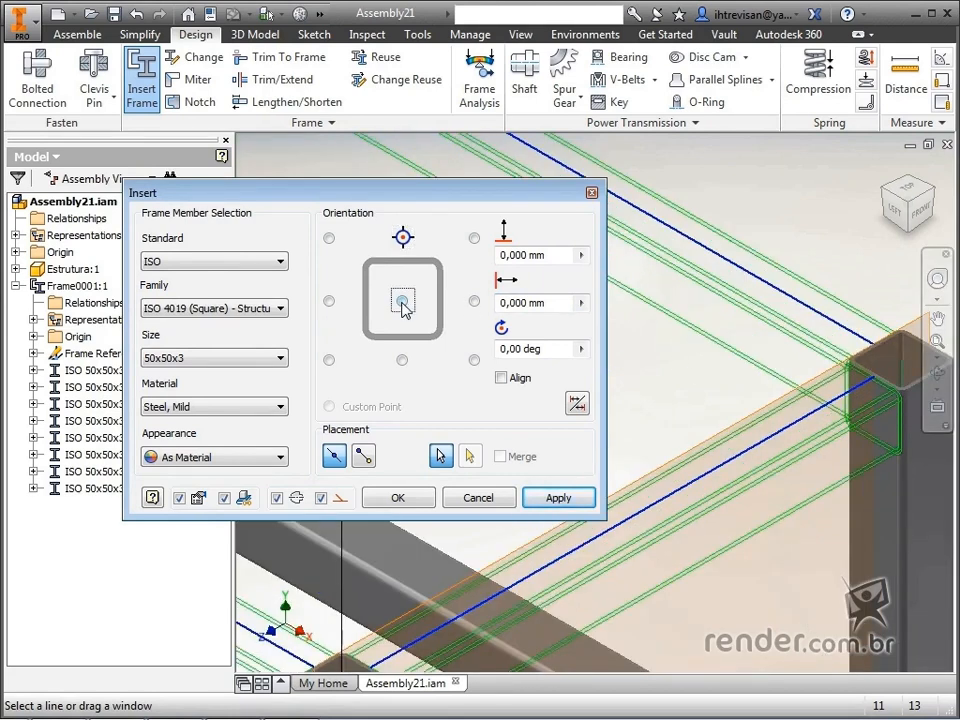
pyautogui.click(403, 238)
pyautogui.scroll(-6, 770, 360)
pyautogui.moveTo(770, 360); pyautogui.dragTo(838, 400, button='middle')
pyautogui.click(583, 497)
pyautogui.click(592, 474)
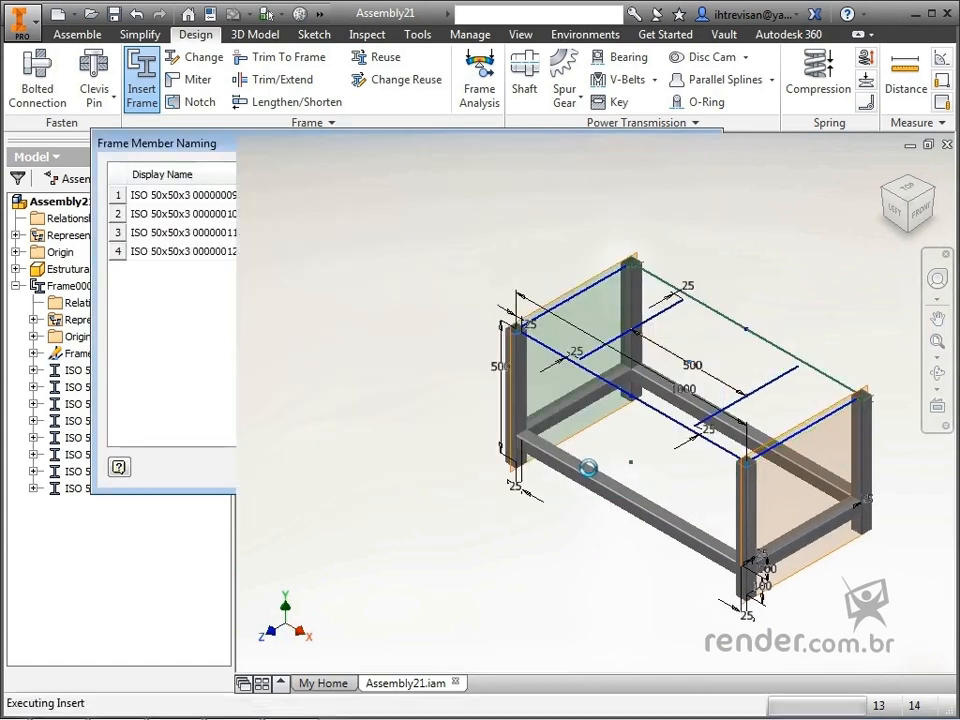
# Define the frame member as standard ANSI, family ANSI L (Equal angles), size L 1 x 1 x 1/8
pyautogui.moveTo(764, 512); pyautogui.dragTo(794, 510, button='middle')
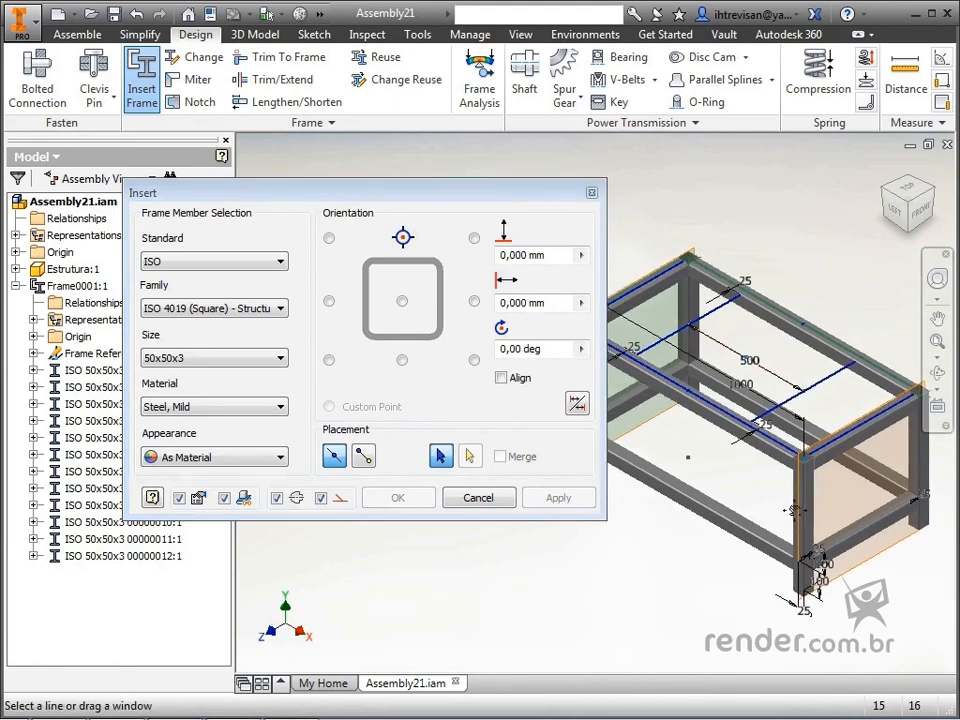
pyautogui.click(281, 262)
pyautogui.click(269, 279)
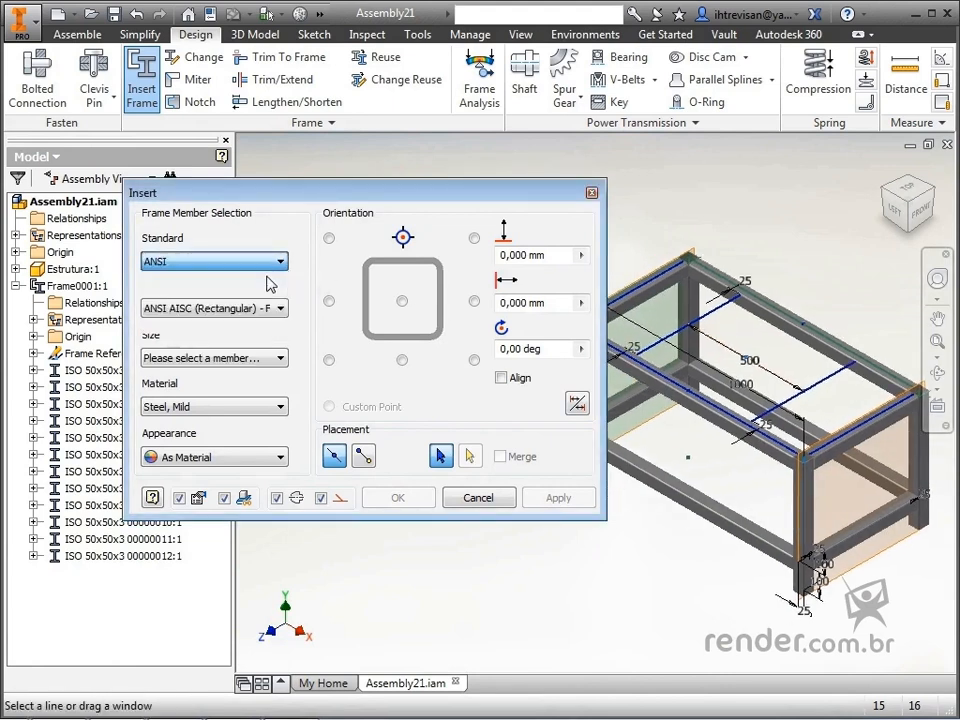
pyautogui.click(262, 311)
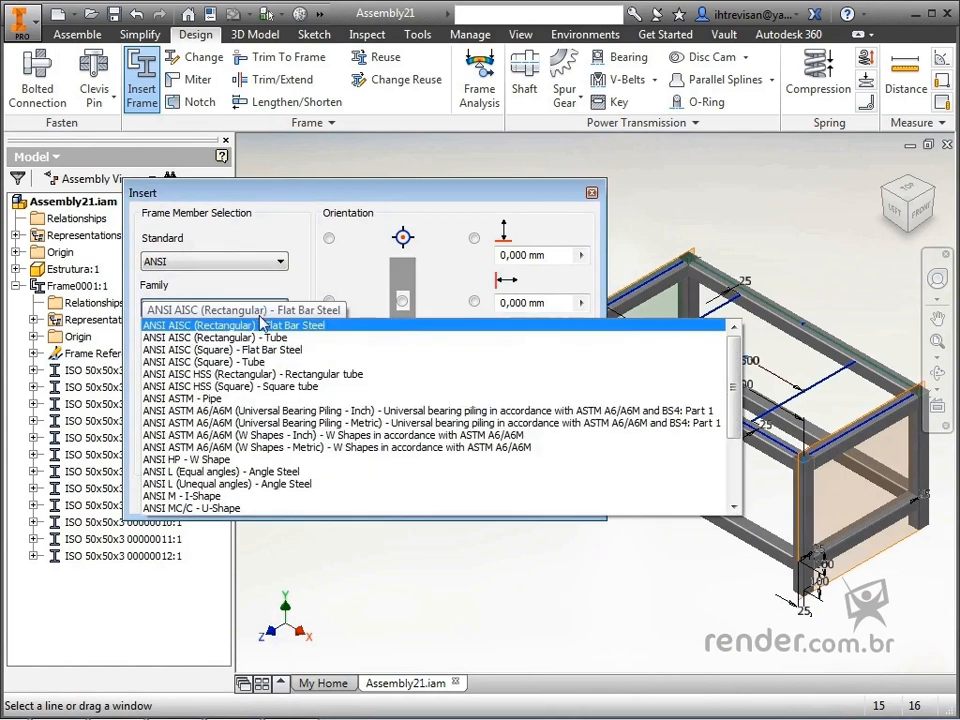
pyautogui.click(228, 472)
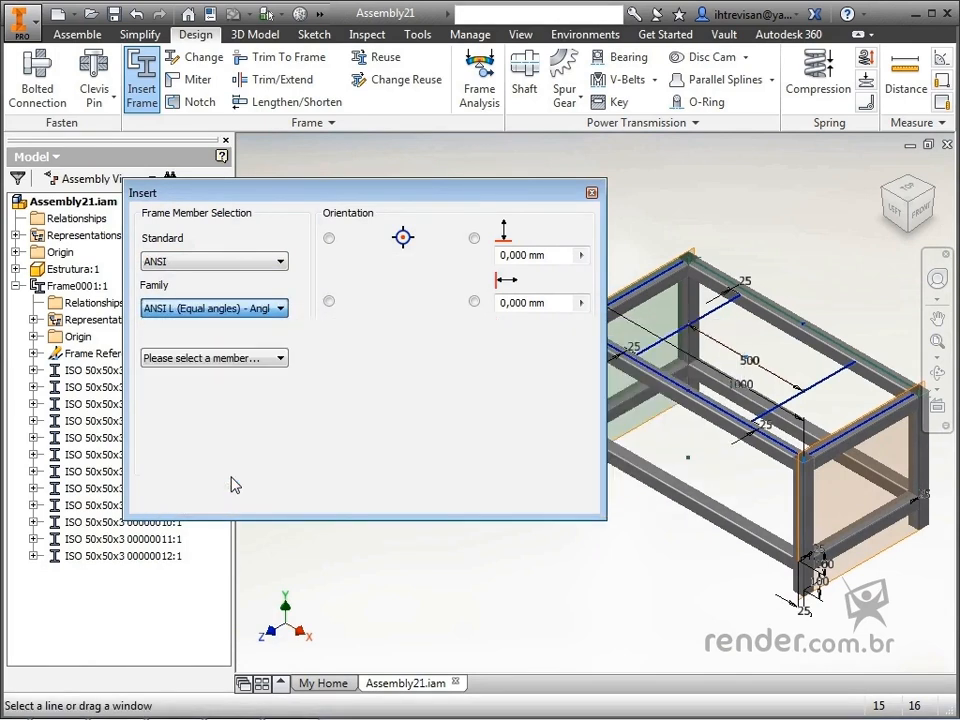
pyautogui.click(222, 357)
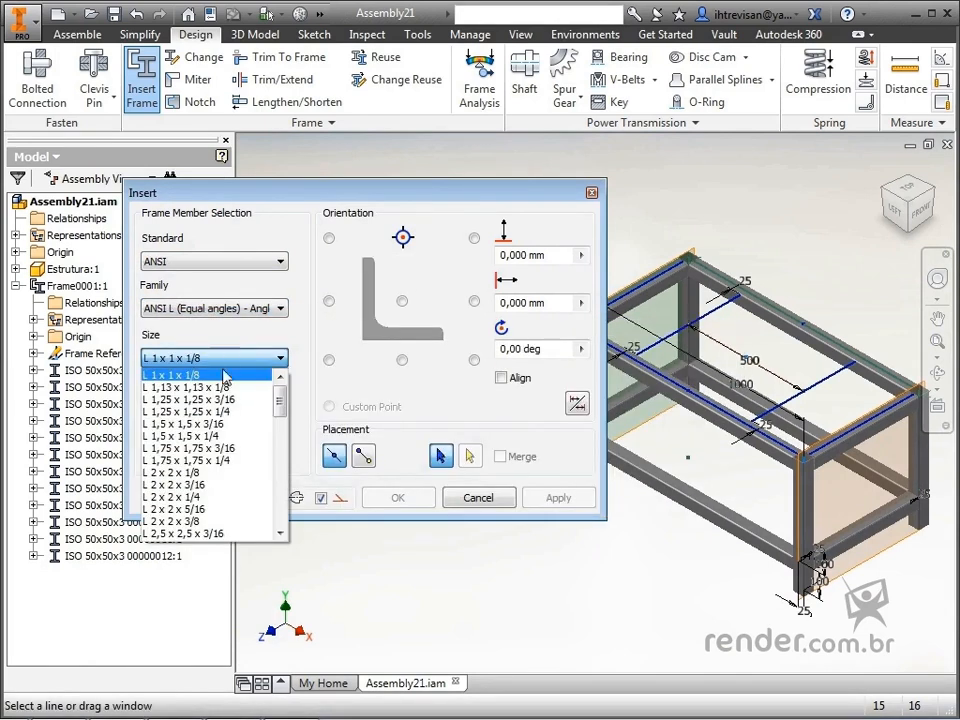
pyautogui.click(225, 375)
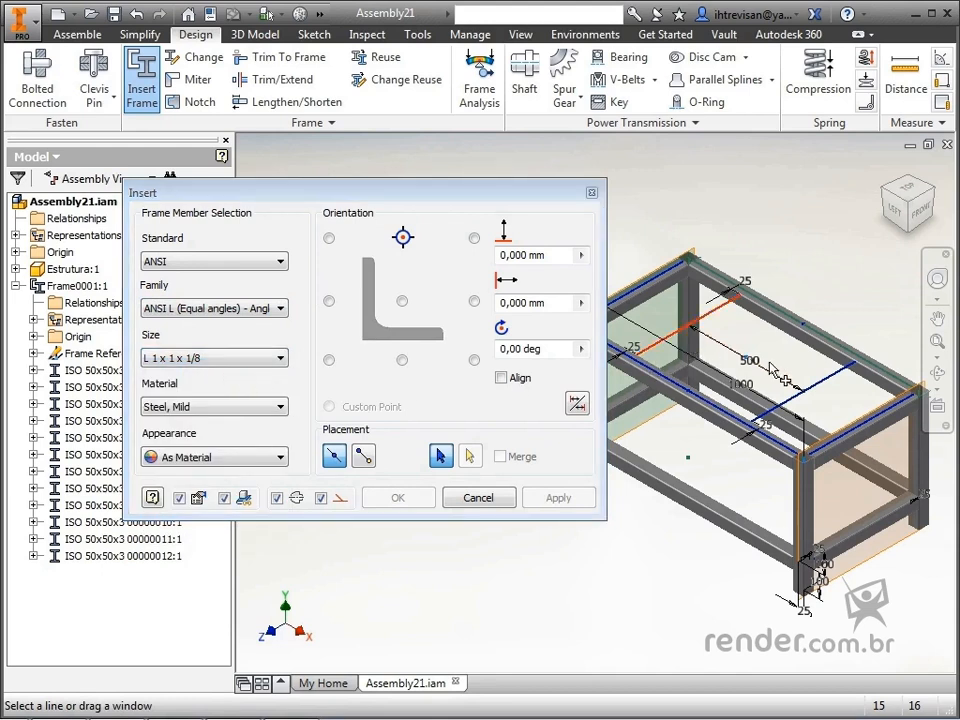
# Select the two crossbar lines on top of the frame for the angle members and set their rotation to 180 degrees
pyautogui.click(835, 390)
pyautogui.scroll(3, 879, 326)
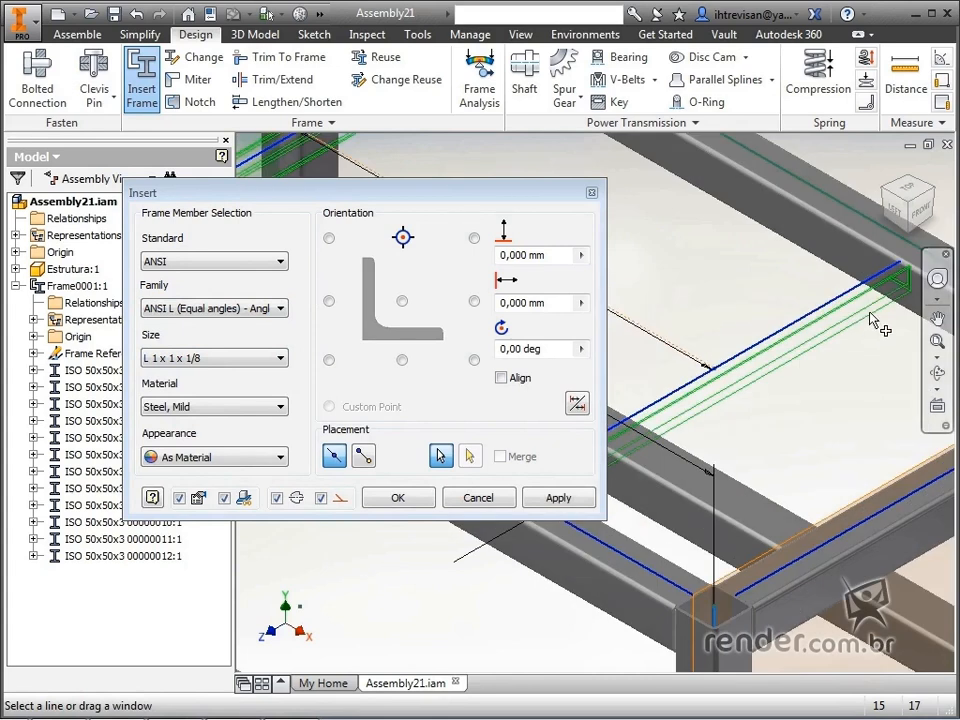
pyautogui.moveTo(555, 347); pyautogui.dragTo(490, 348)
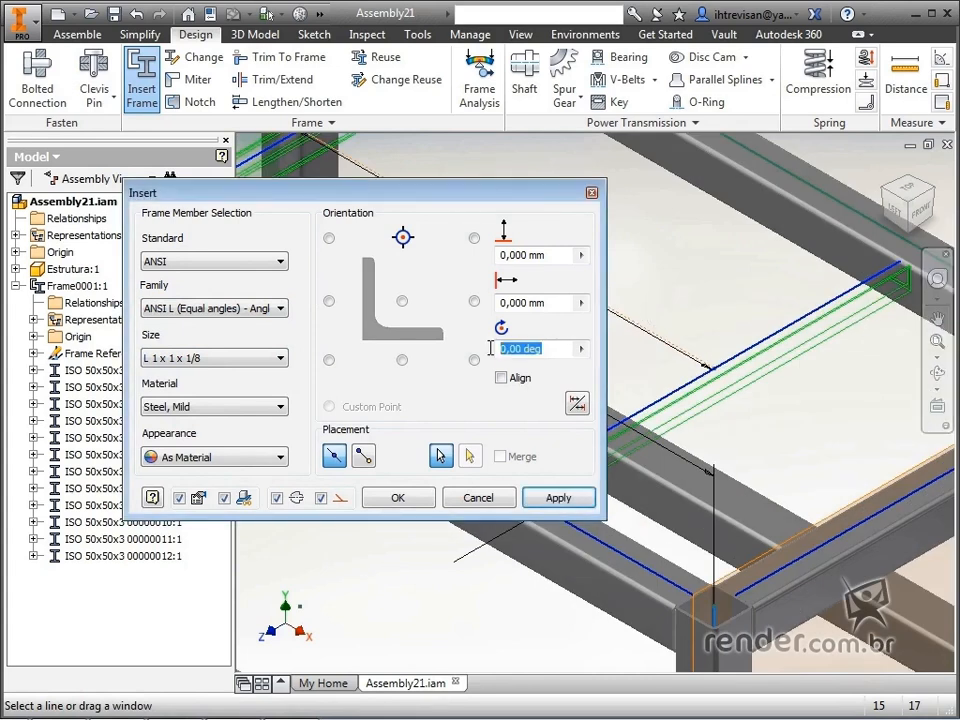
pyautogui.write('180')
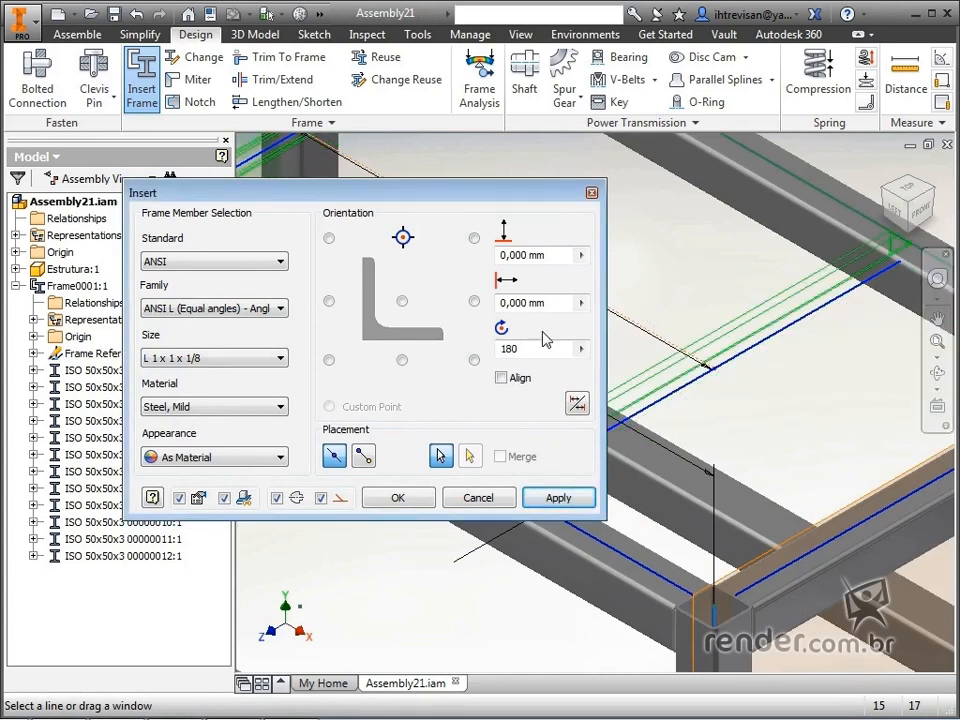
# Anchor the angle members at the profile's bottom-middle point and insert them with the default names, finishing the insertion
pyautogui.scroll(-3, 724, 311)
pyautogui.moveTo(724, 311); pyautogui.dragTo(810, 362, button='middle')
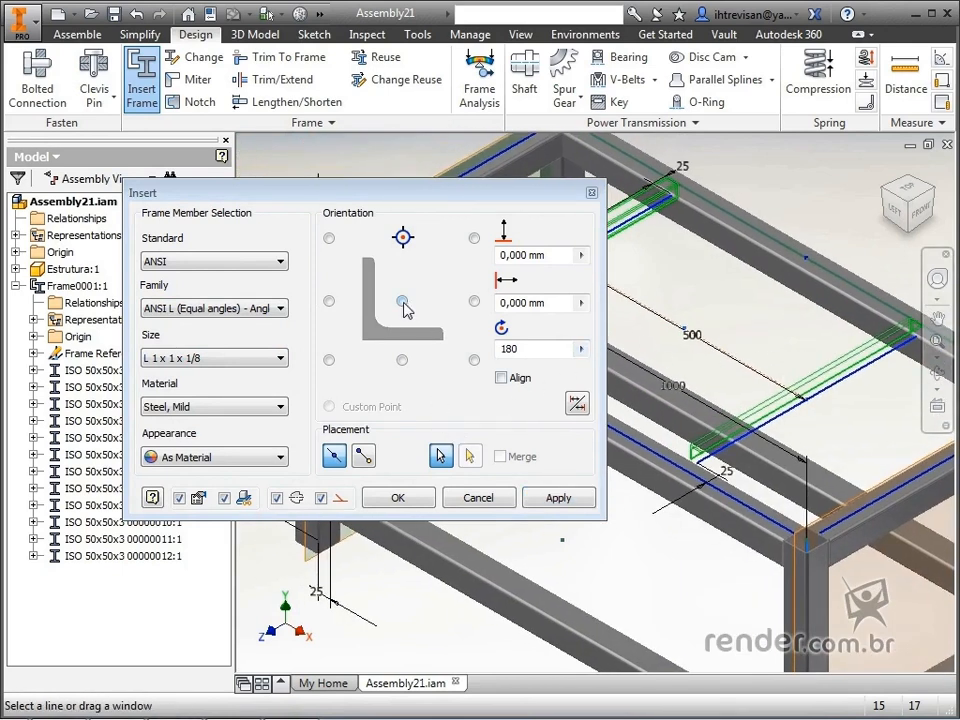
pyautogui.click(402, 360)
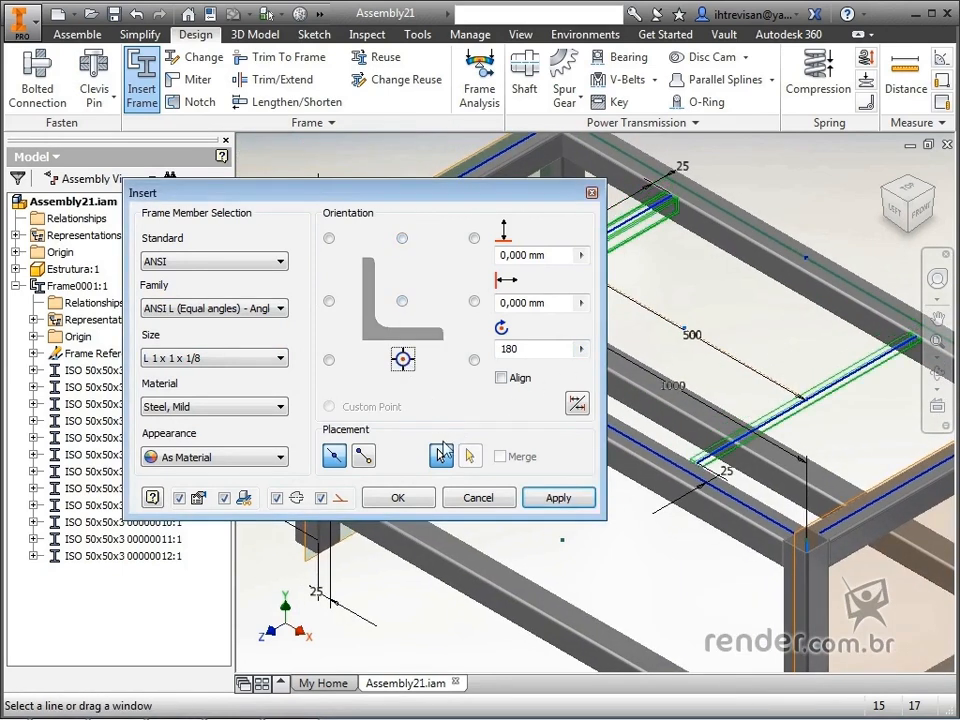
pyautogui.click(425, 503)
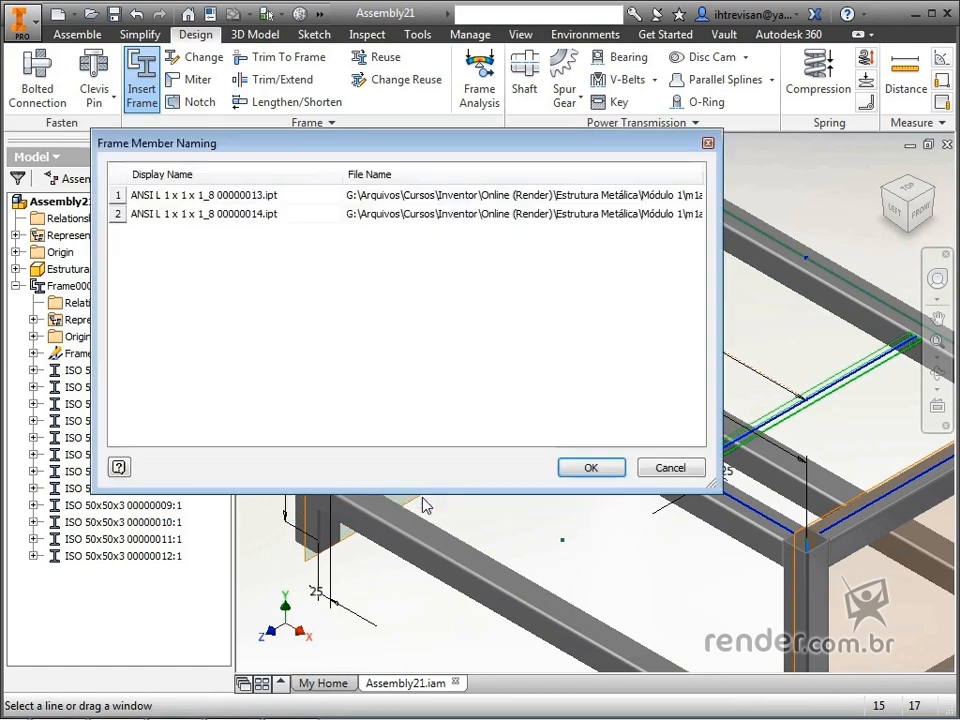
pyautogui.click(588, 474)
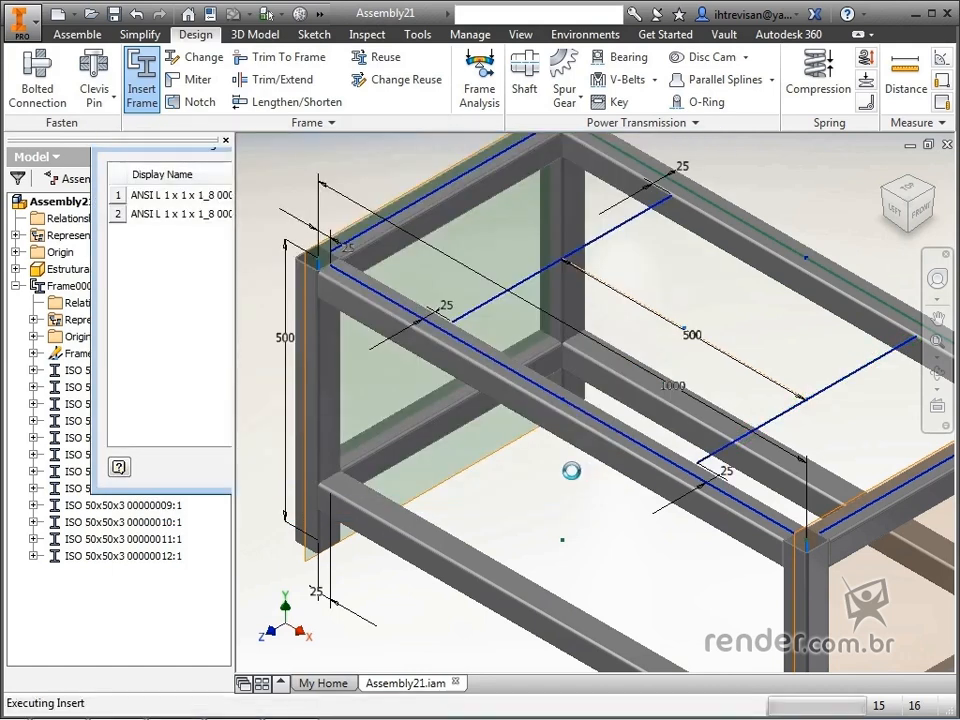
# Turn off the visibility of the Estrutura skeleton part in the assembly and inspect the finished frame
pyautogui.scroll(3, 575, 478)
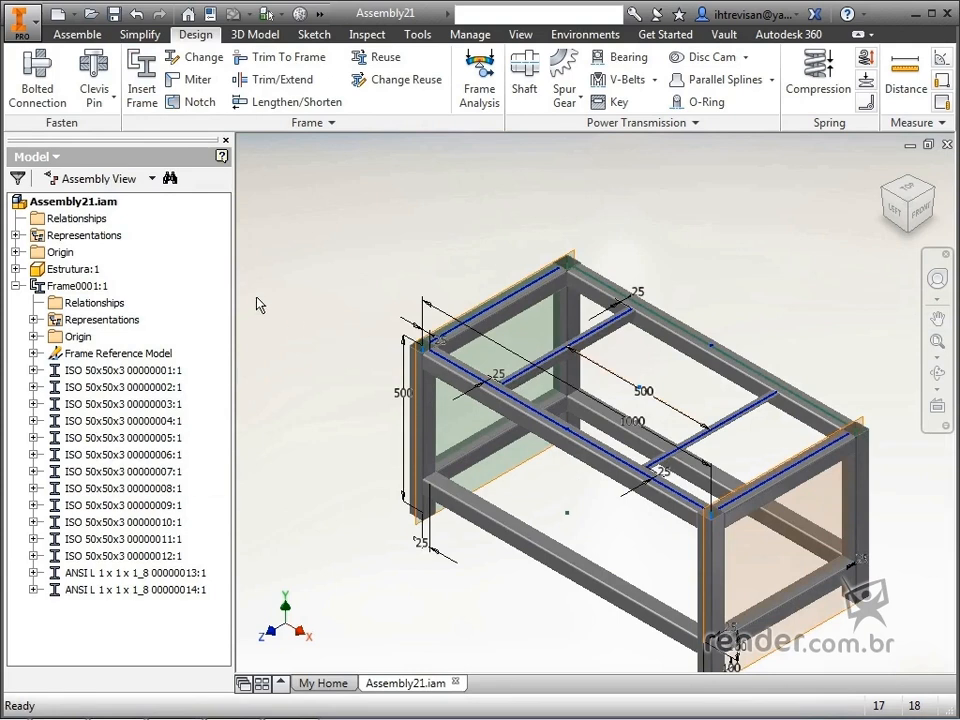
pyautogui.rightClick(85, 272)
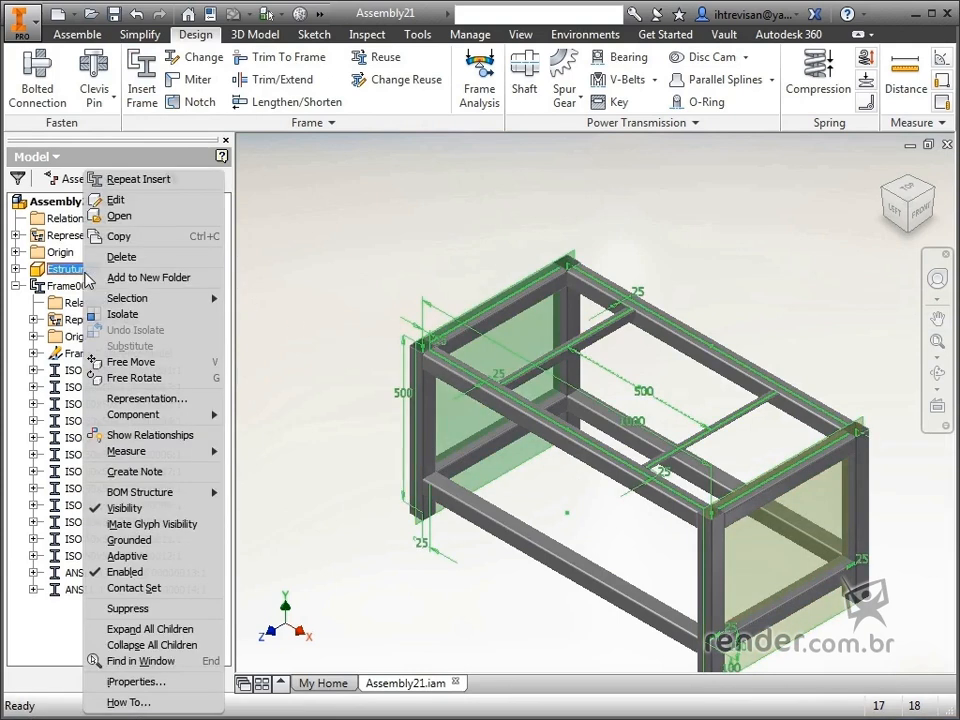
pyautogui.click(118, 508)
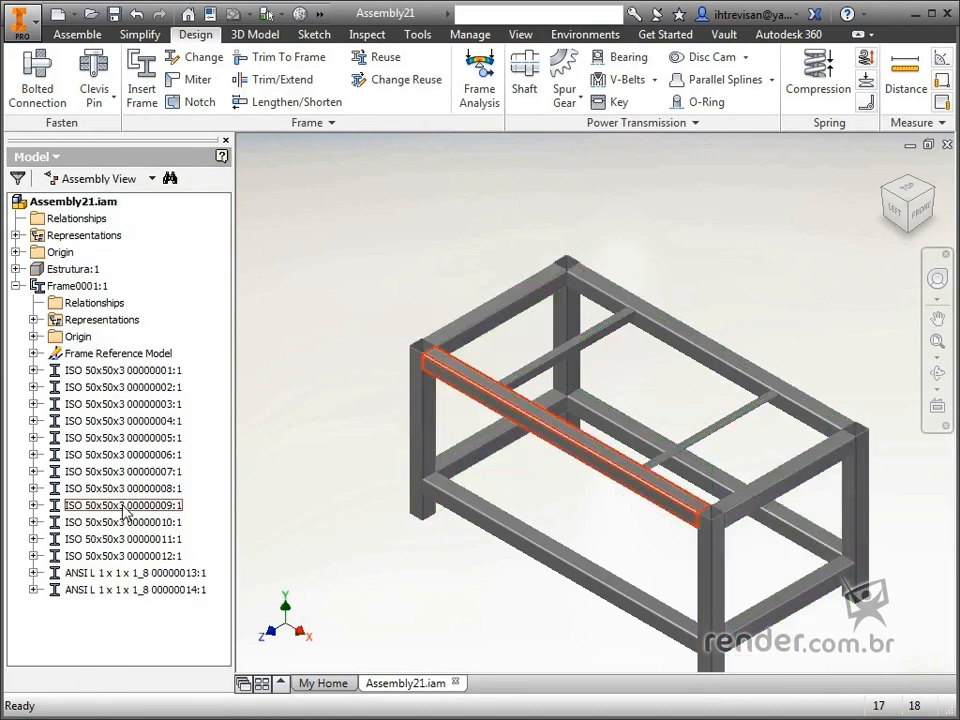
pyautogui.click(327, 263)
pyautogui.click(341, 270)
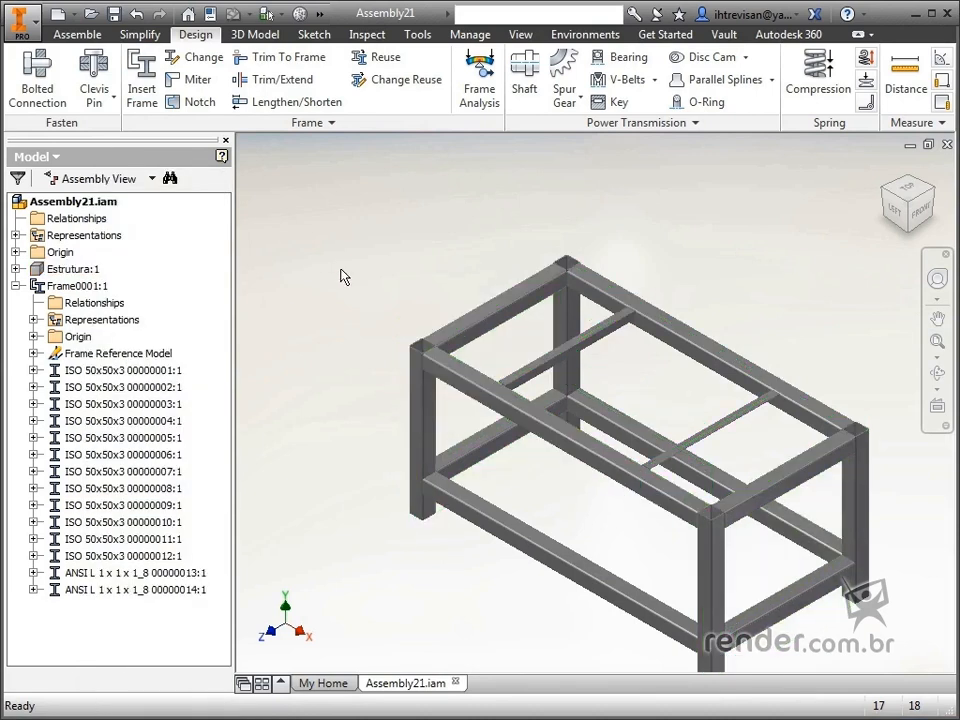
pyautogui.press('F4')
pyautogui.moveTo(553, 396); pyautogui.dragTo(318, 223)
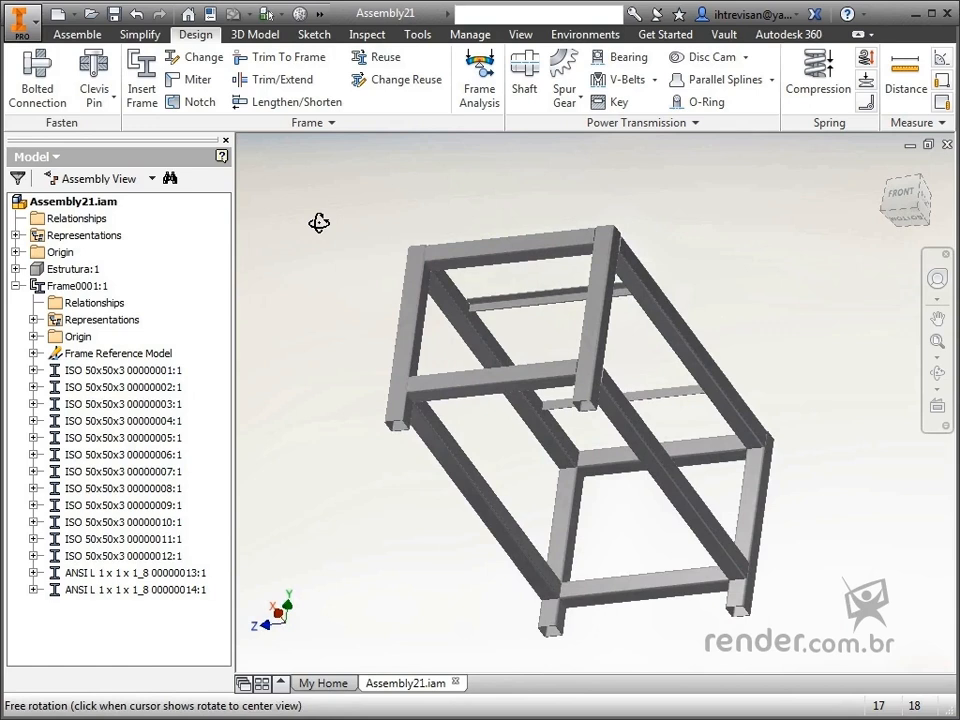
pyautogui.press('F6')
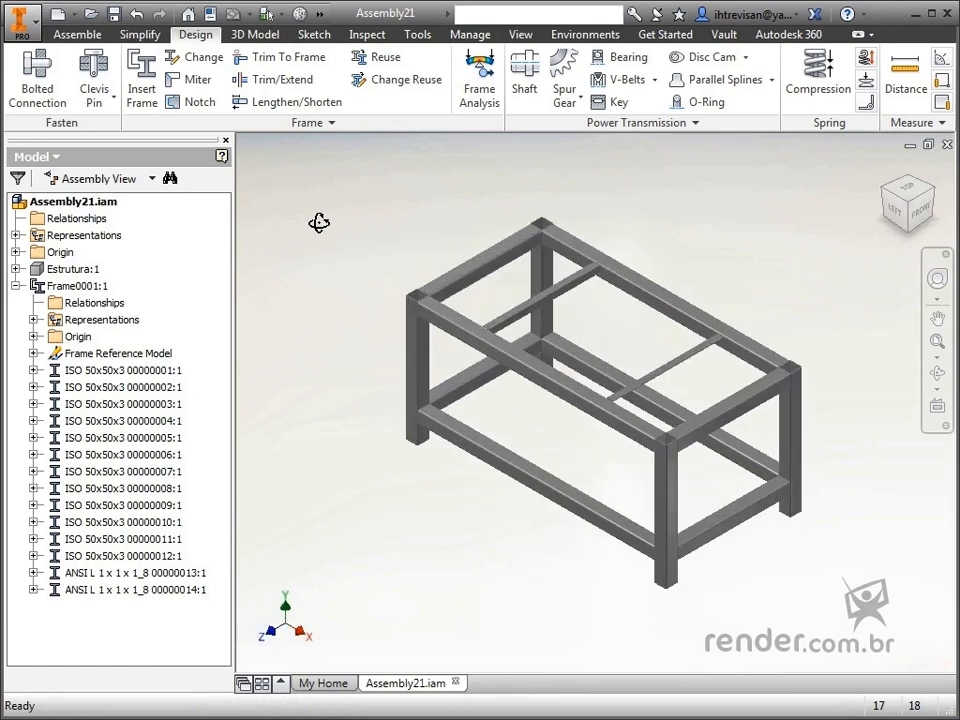